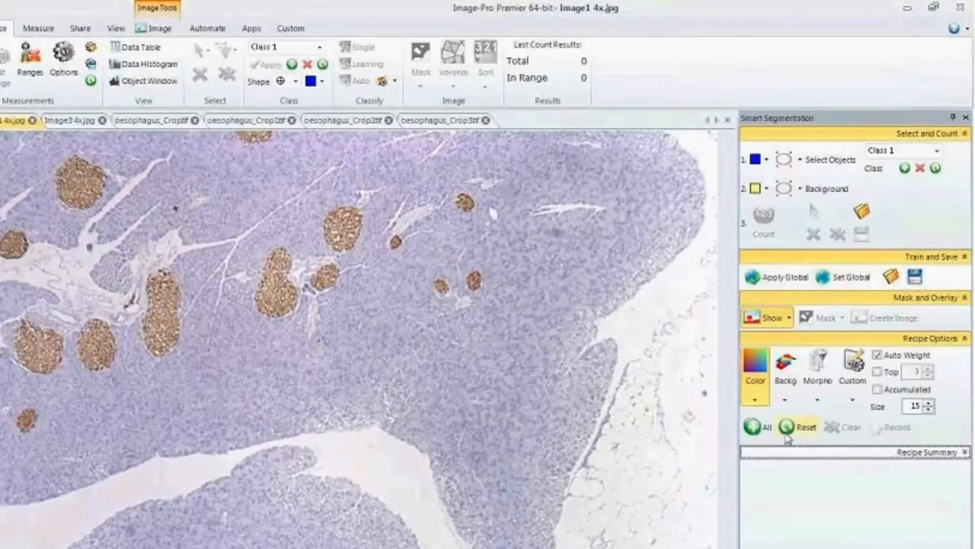
Enable all recipe channel groups for the segmentation and review the available background and morphology channels.
left_click(752, 427)
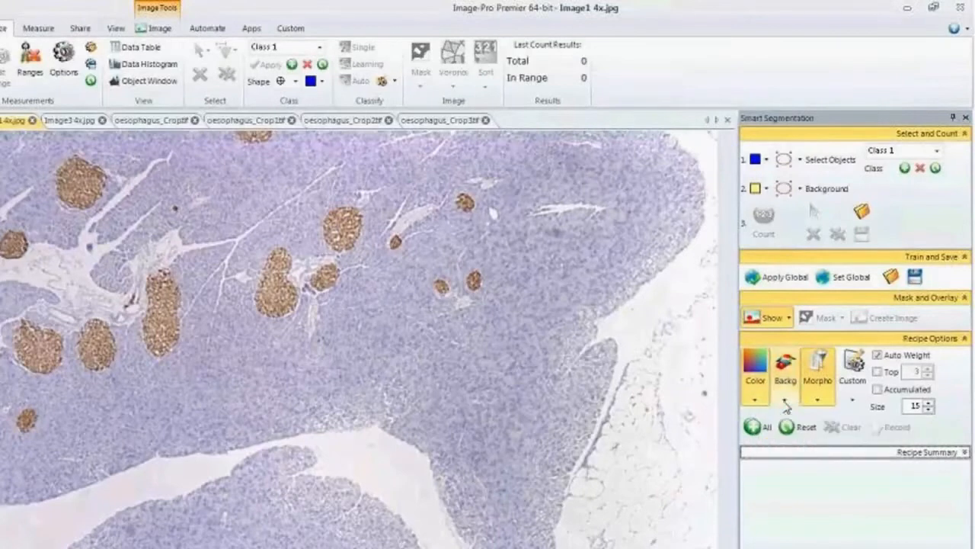
left_click(786, 400)
left_click(787, 402)
left_click(787, 402)
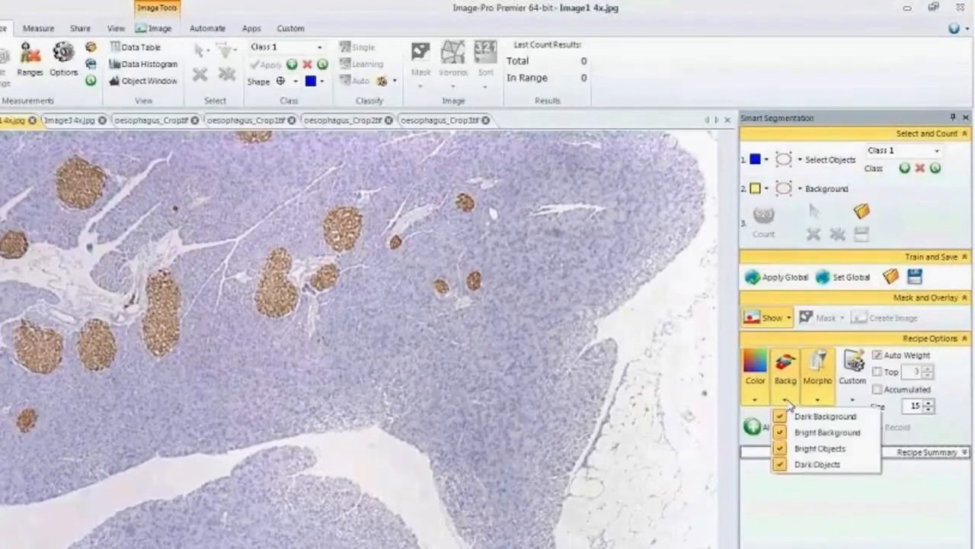
left_click(815, 399)
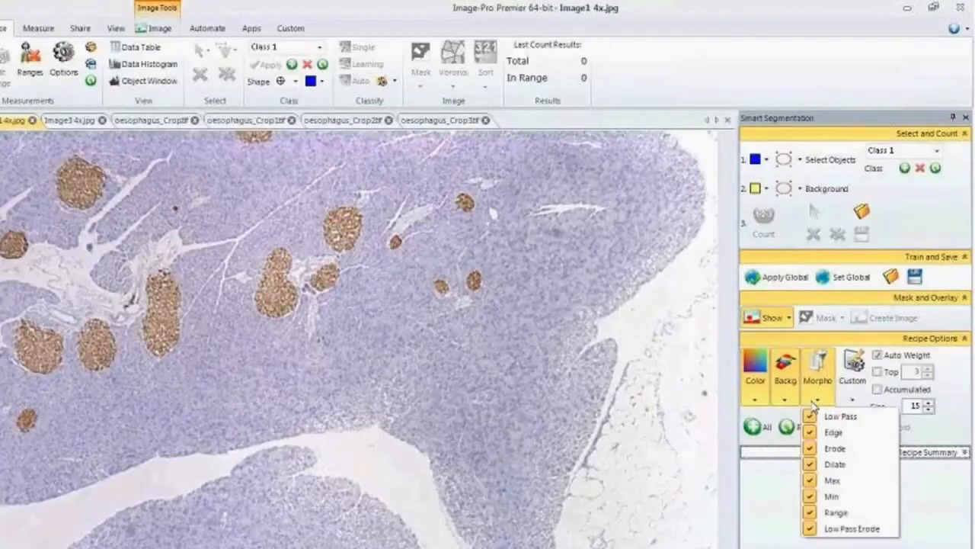
Mark a brown islet as a Class 1 reference and two purple tissue areas as references of a new Class 2, using ellipses.
left_click(791, 160)
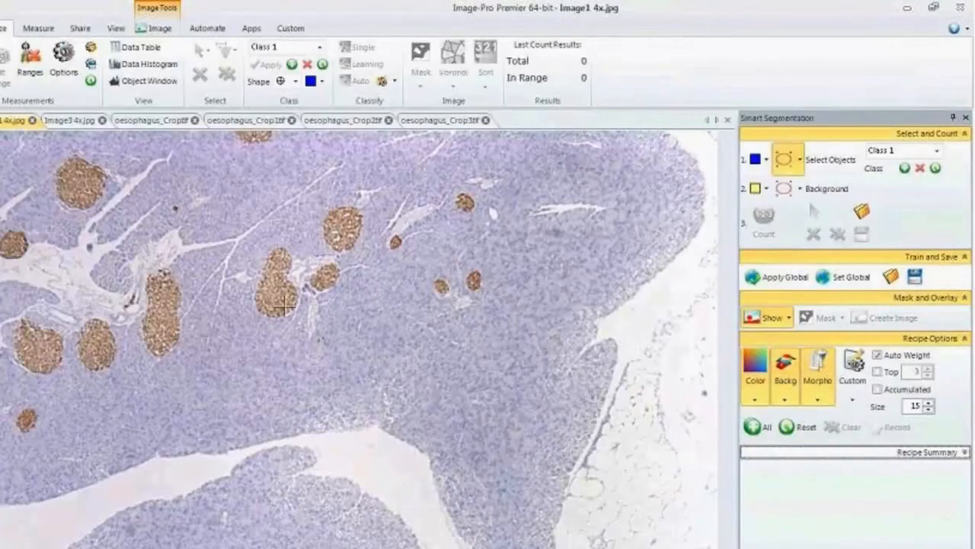
left_click_drag(269, 296, 279, 308)
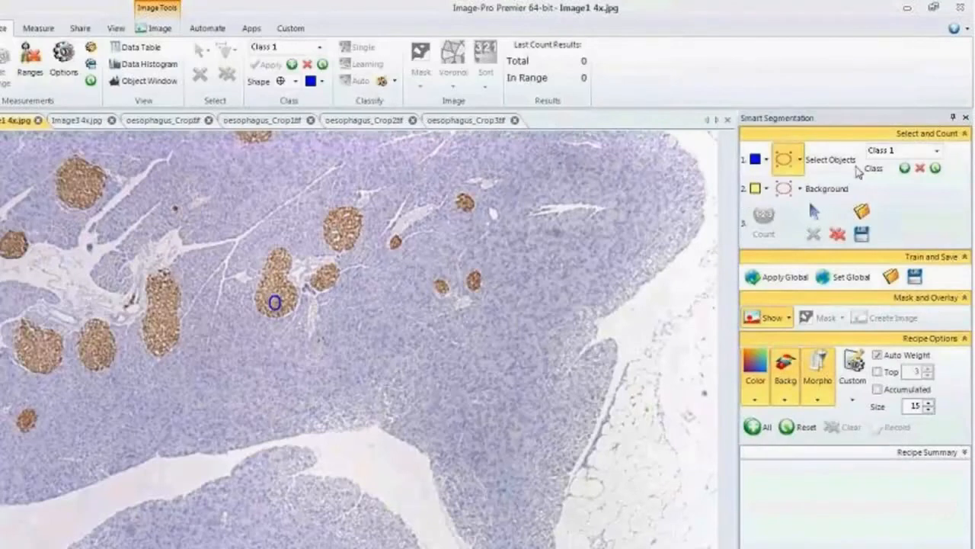
left_click(905, 167)
left_click(785, 160)
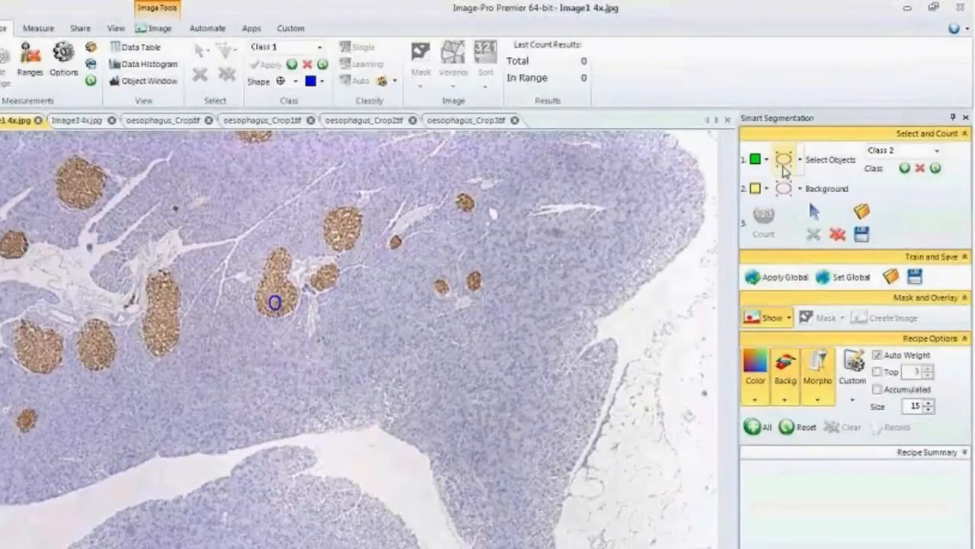
left_click_drag(502, 241, 524, 268)
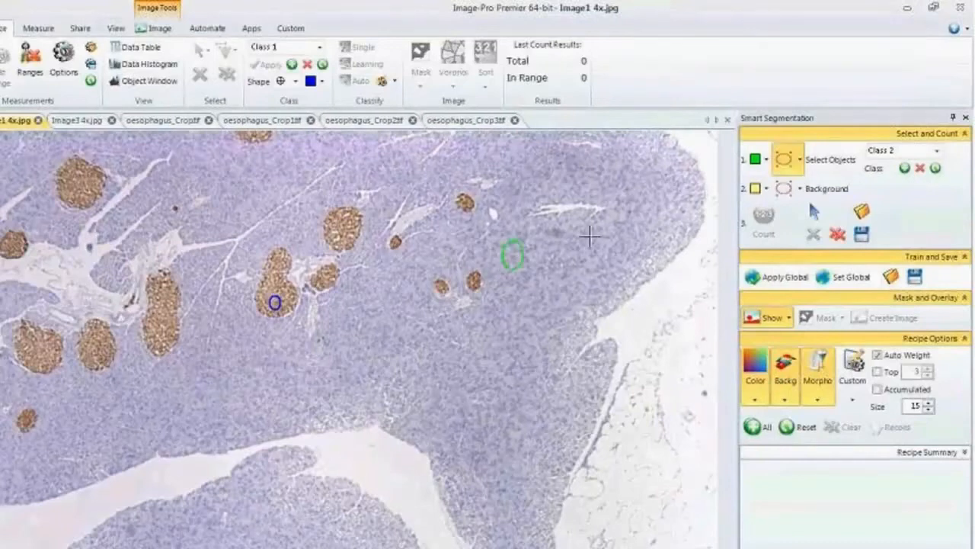
left_click_drag(627, 182, 649, 196)
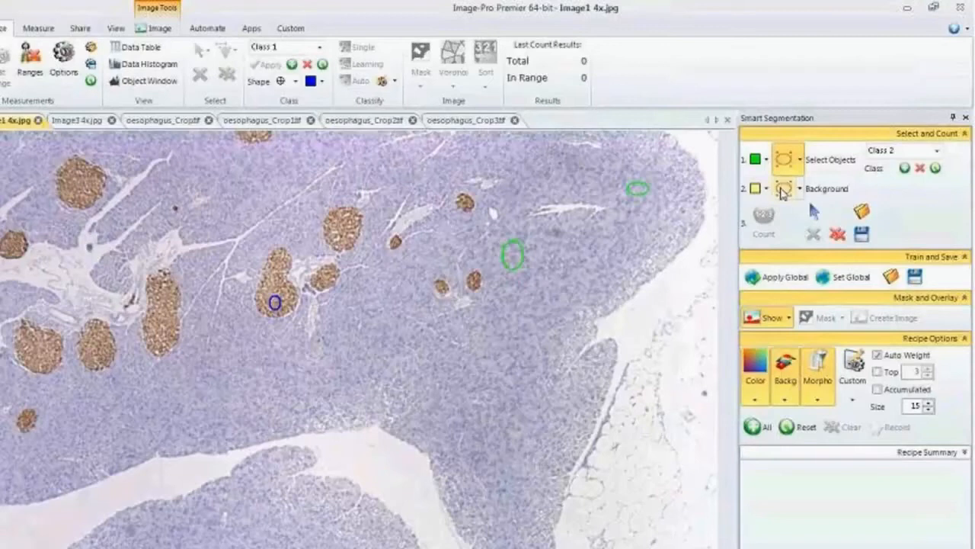
Mark background references with an ellipse in the large white gap and a line along a white crack in the upper-left tissue.
left_click(783, 190)
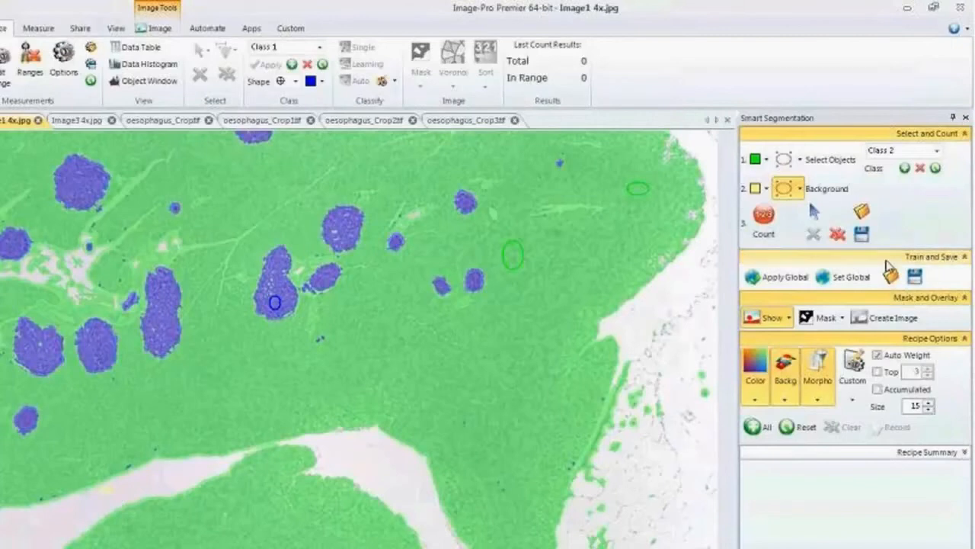
left_click(801, 190)
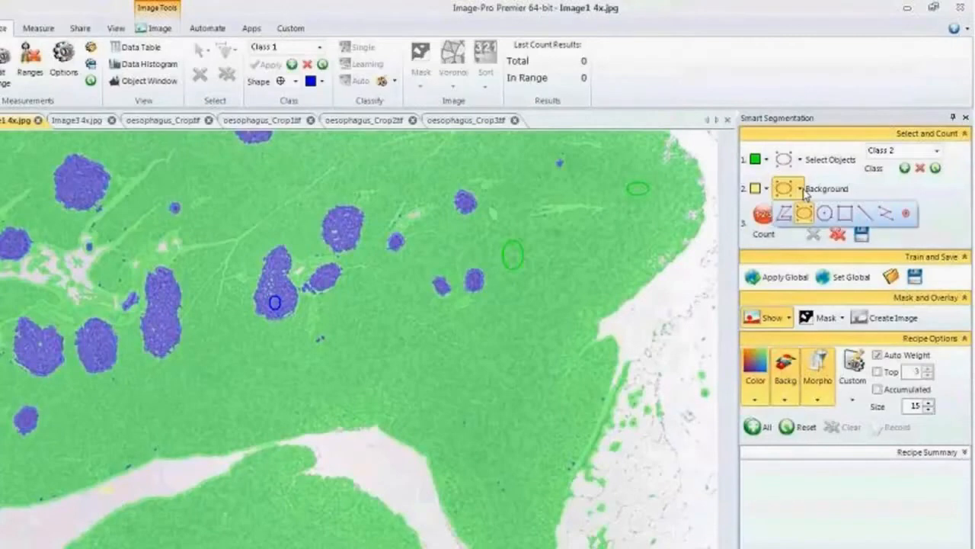
left_click(864, 212)
left_click_drag(115, 200, 125, 190)
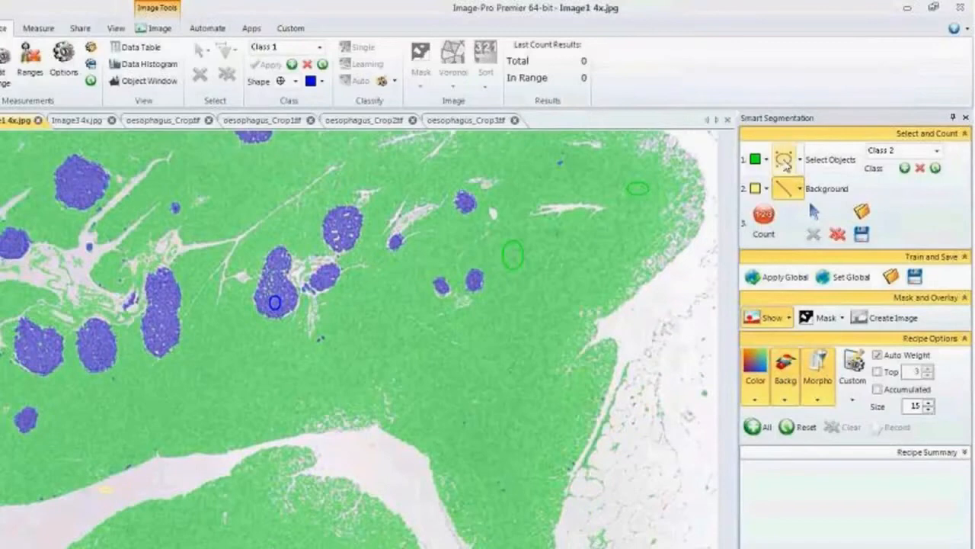
Refine the segmentation with a small Class 2 ellipse near the tissue's upper-right edge and a further background line.
left_click(785, 162)
left_click_drag(662, 159, 666, 162)
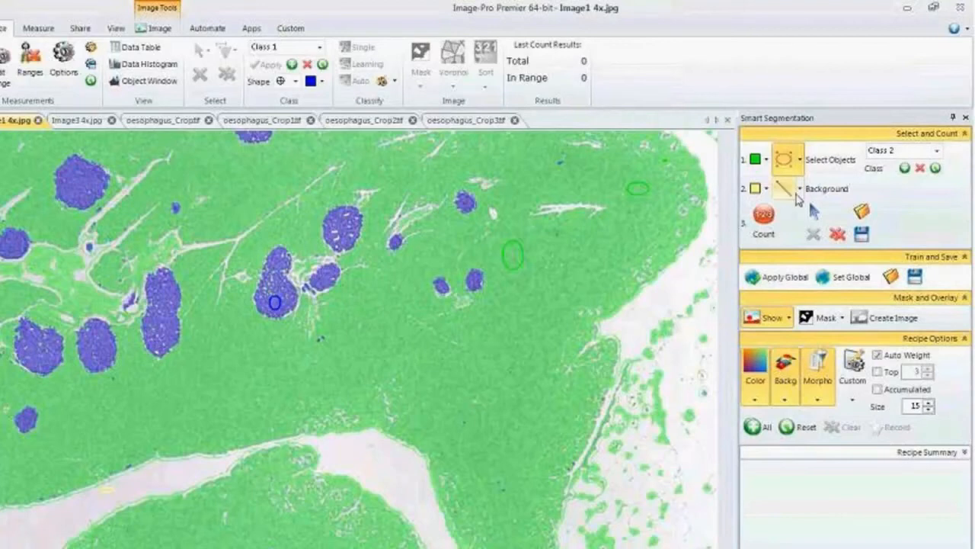
left_click(784, 188)
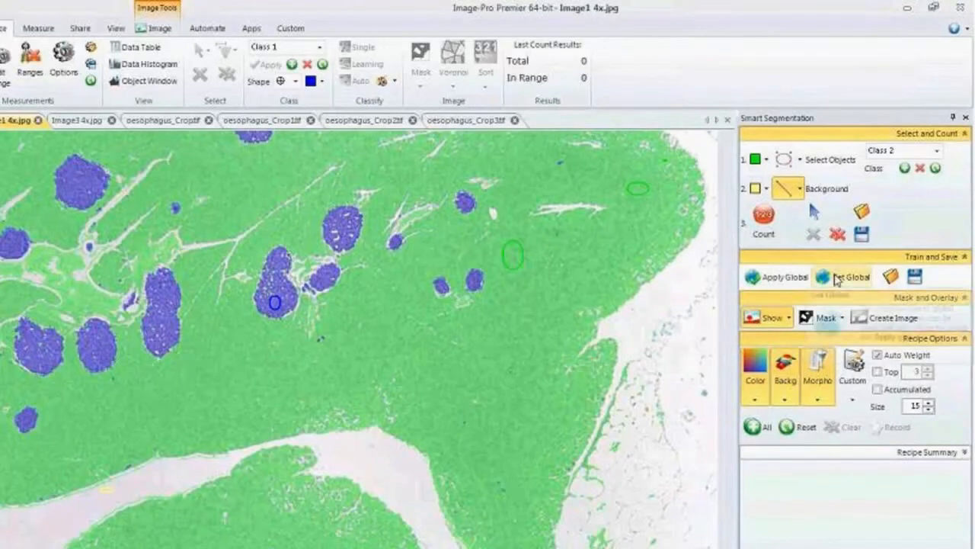
Apply the Image1 4x.jpg recipe globally to Image3 4x.jpg and add a Class 2 reference beside the islet near the right edge.
left_click(836, 281)
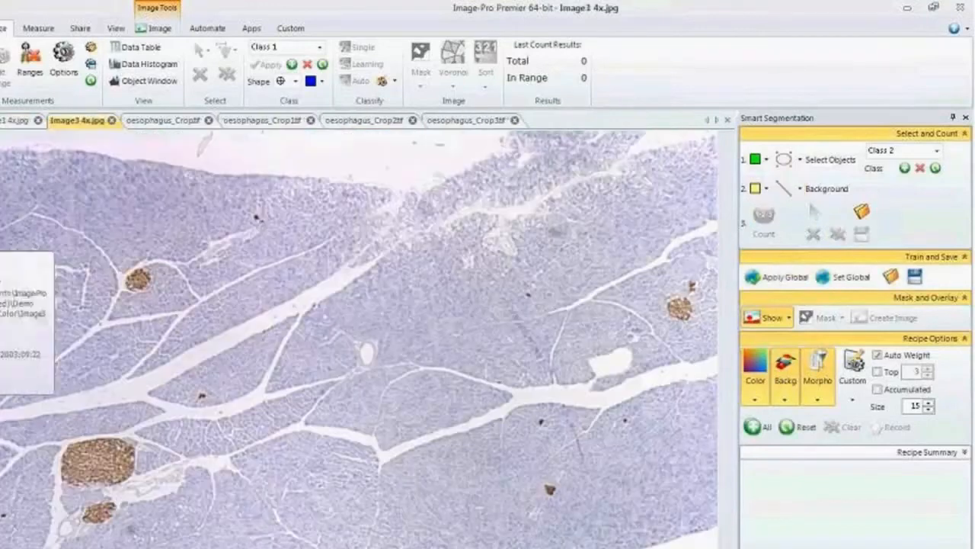
left_click(768, 279)
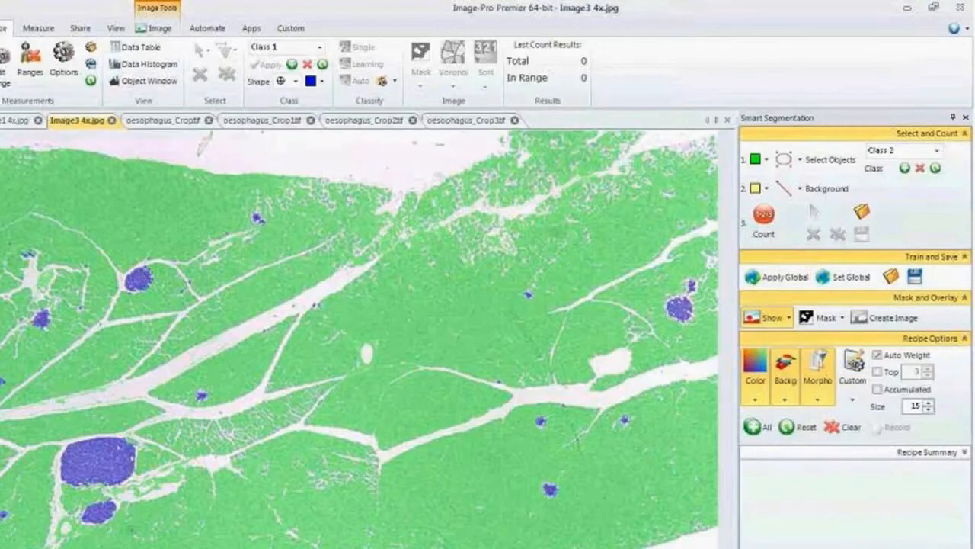
left_click(783, 158)
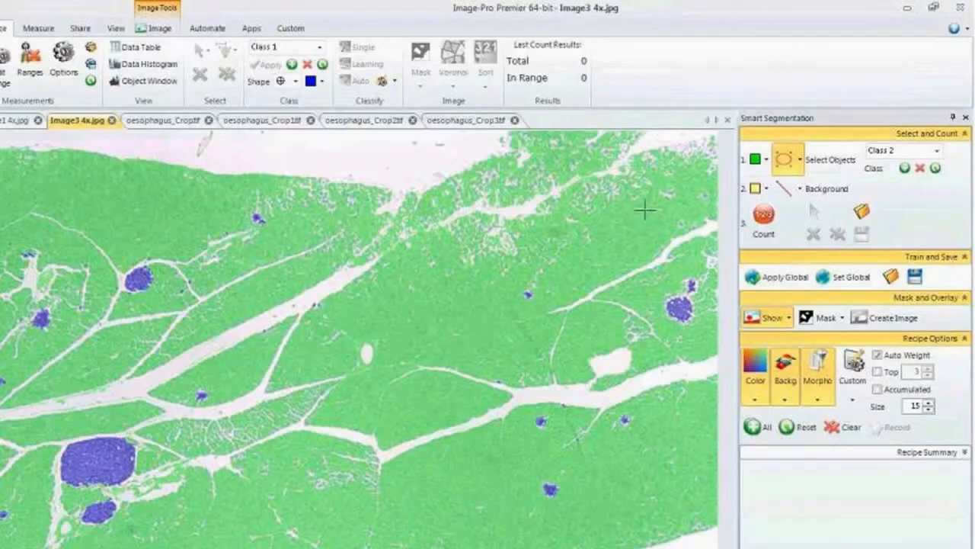
left_click(658, 301)
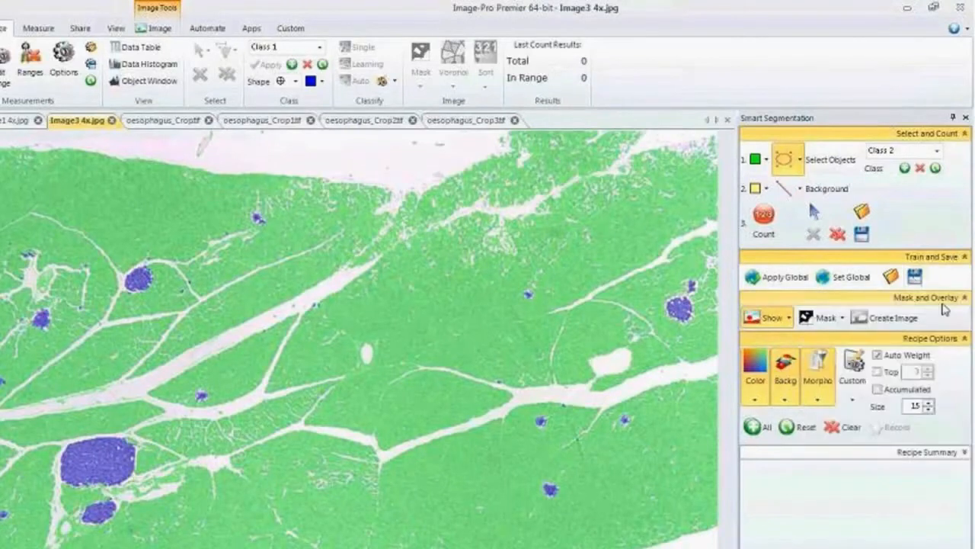
Examine the recipe summary with its reference objects, classes and segmentation channels, and collapse it again.
left_click(962, 452)
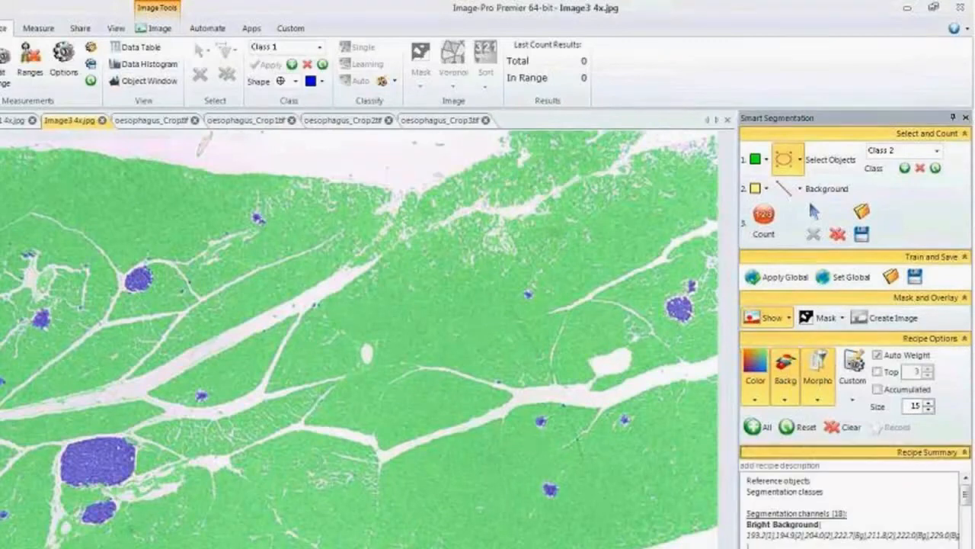
left_click_drag(967, 512, 967, 476)
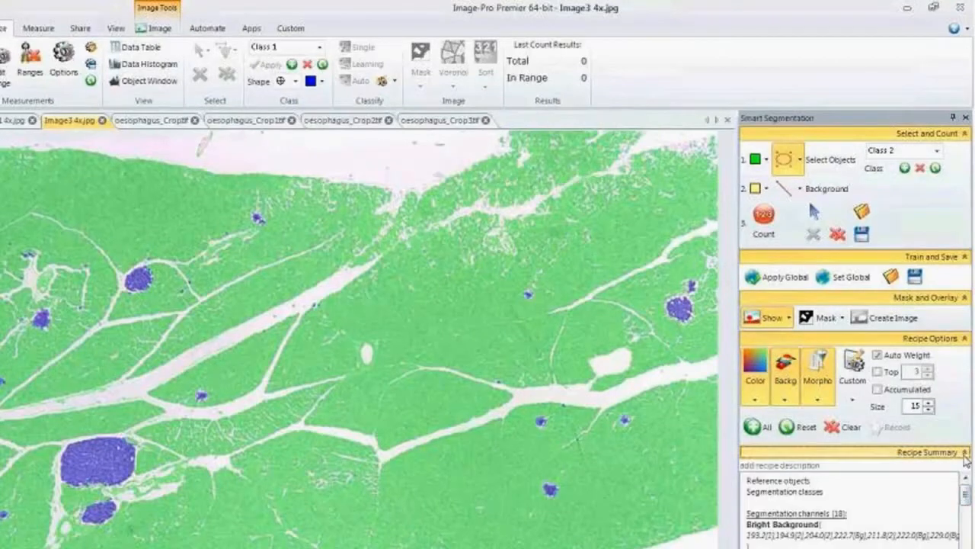
left_click(964, 452)
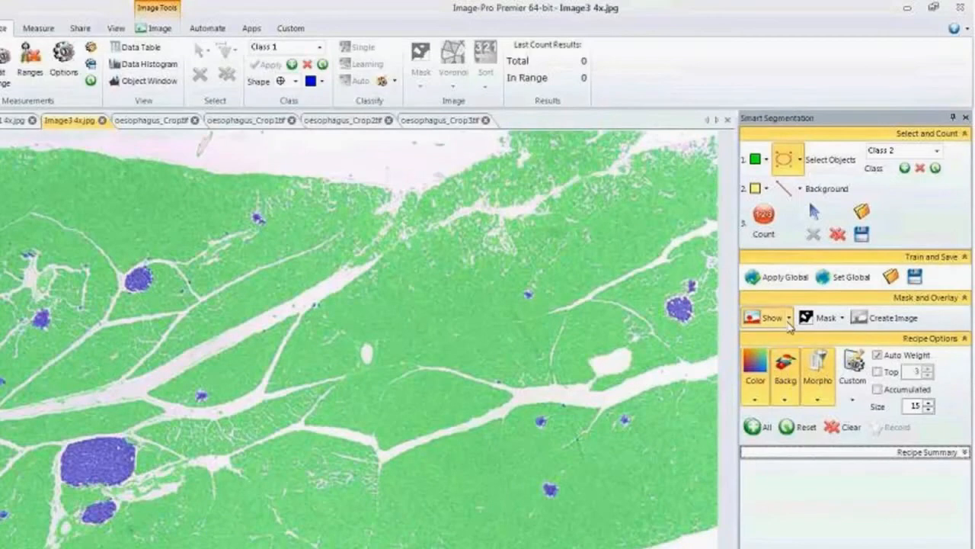
Set the segmentation mask's transparency to 70, and hide and reshow the mask to compare it with the image.
left_click(789, 319)
left_click(854, 338)
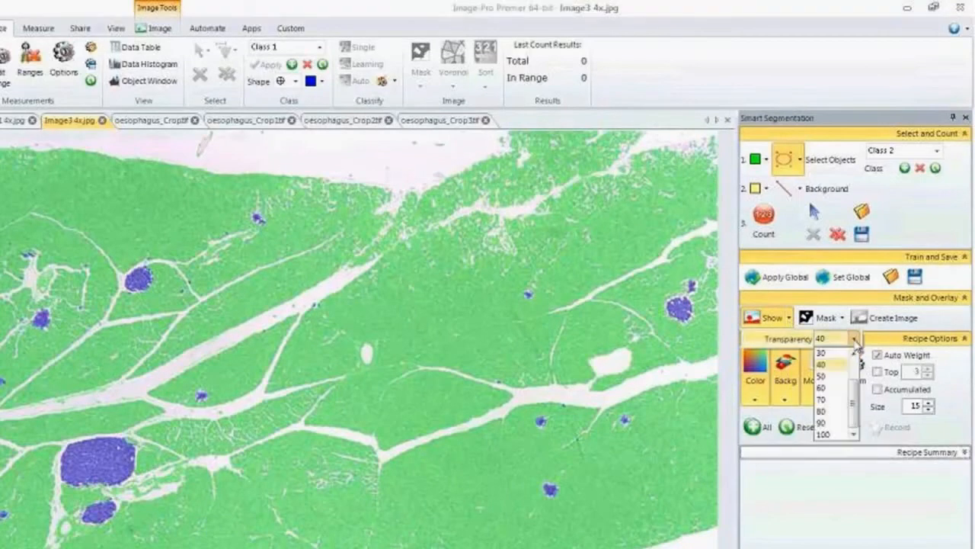
left_click(833, 400)
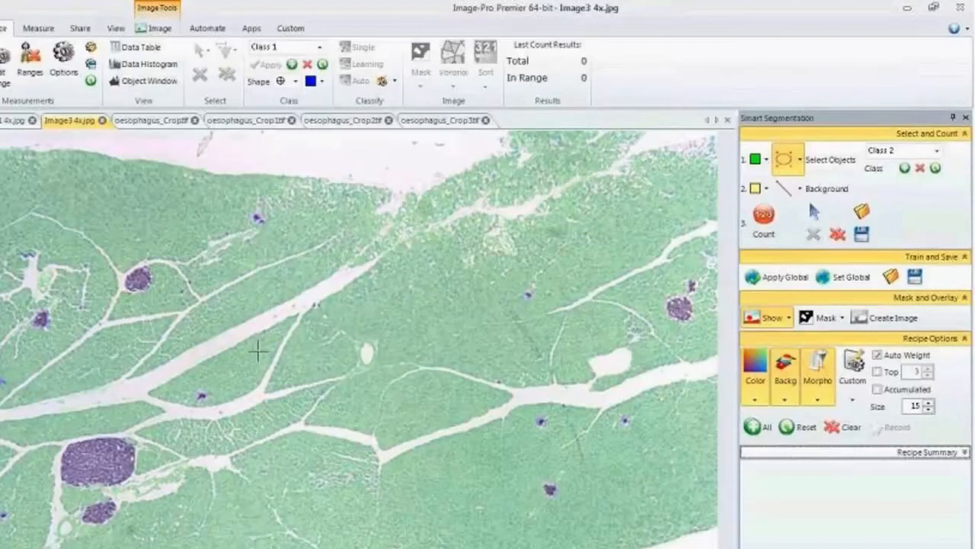
left_click(768, 320)
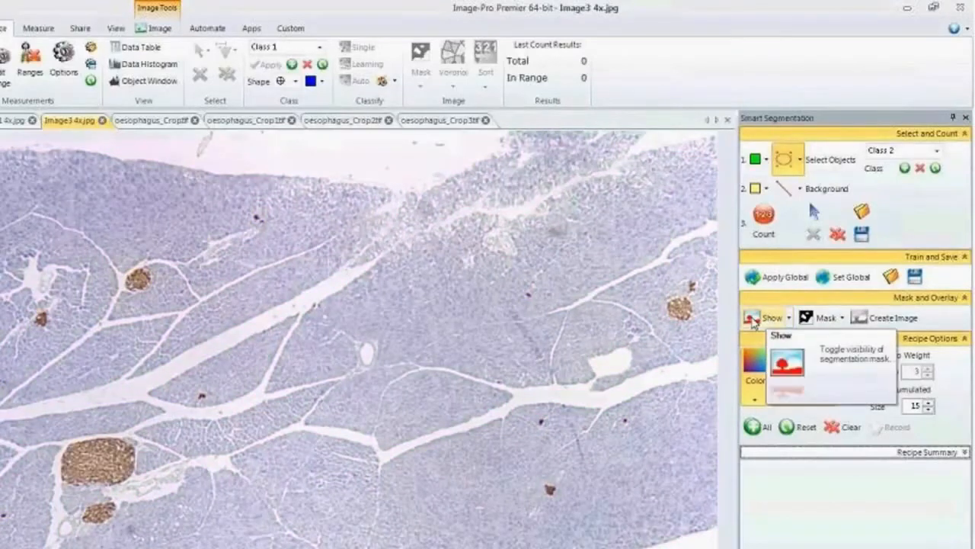
left_click(753, 320)
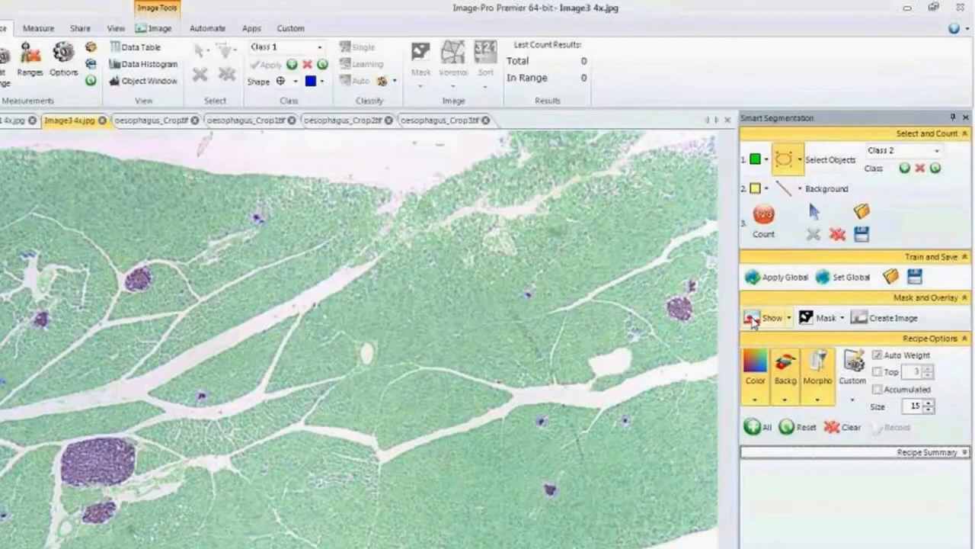
Set the segmentation mask's transparency back to 40.
left_click(789, 318)
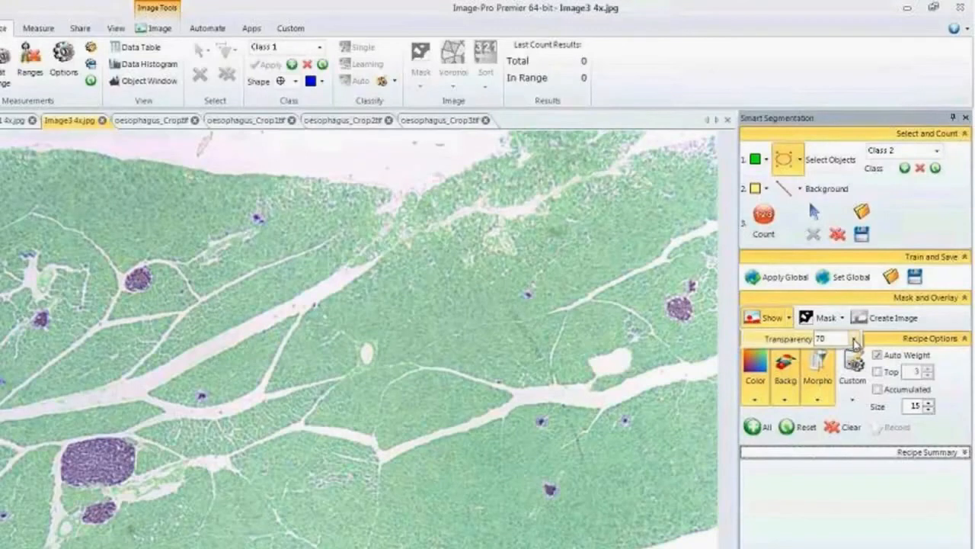
left_click(850, 338)
left_click(820, 366)
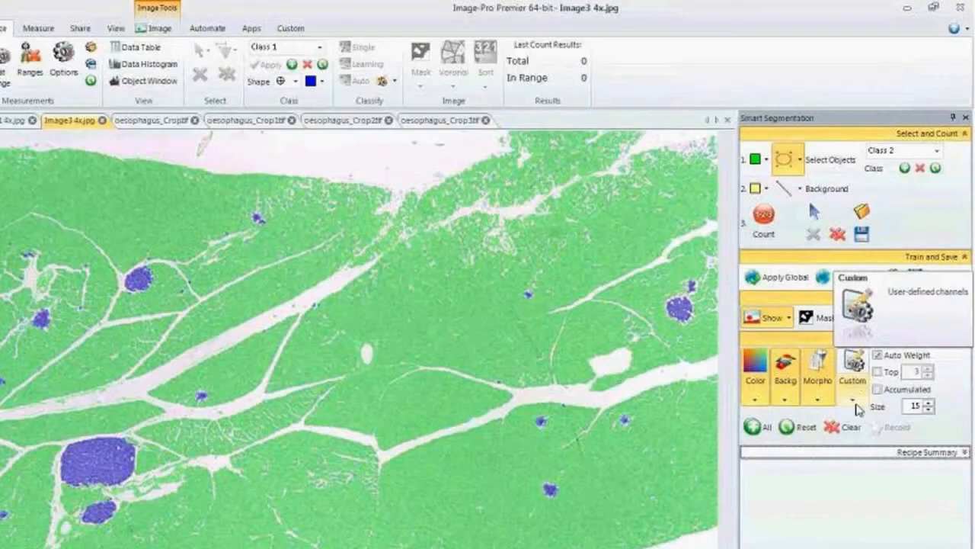
Start a new custom recipe channel and examine the available channel types and input options.
left_click(854, 402)
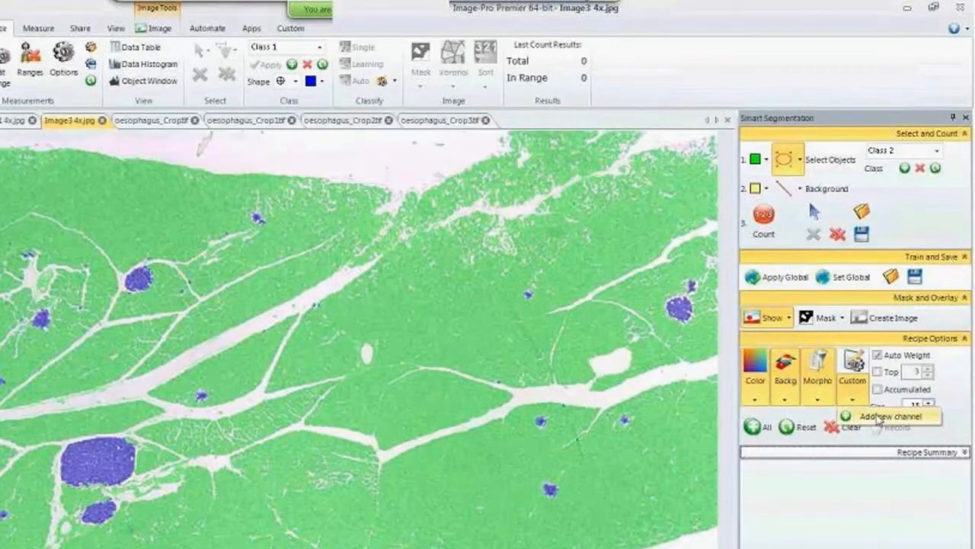
left_click(884, 417)
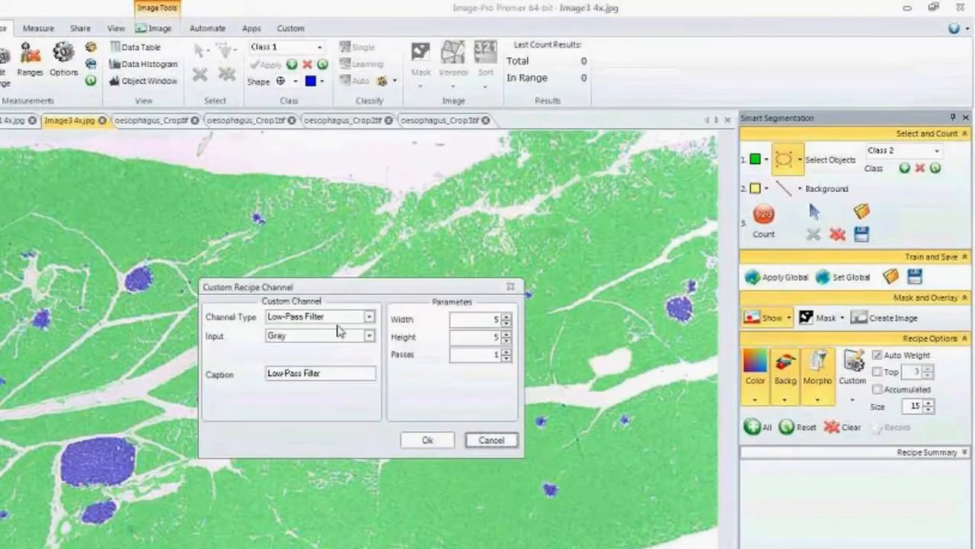
left_click(369, 316)
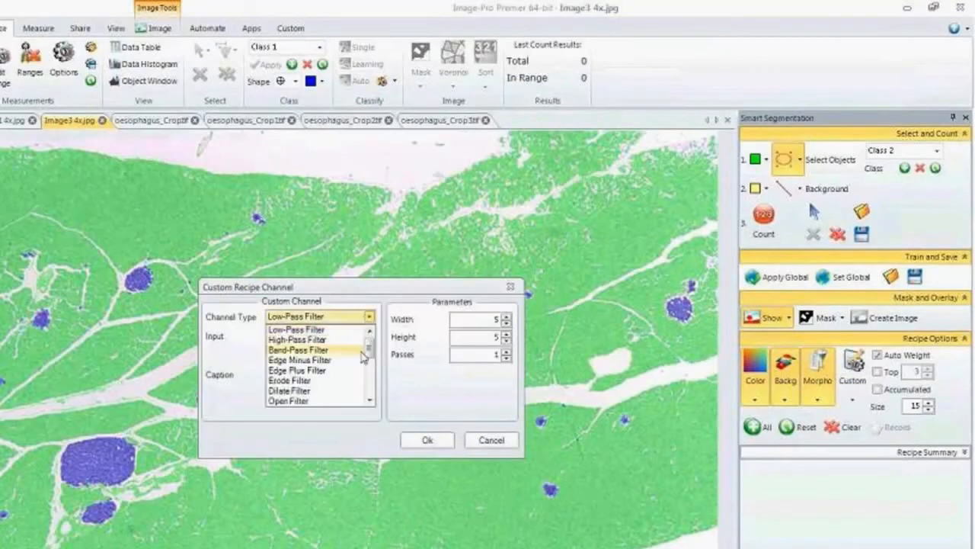
left_click_drag(368, 349, 381, 390)
left_click(383, 394)
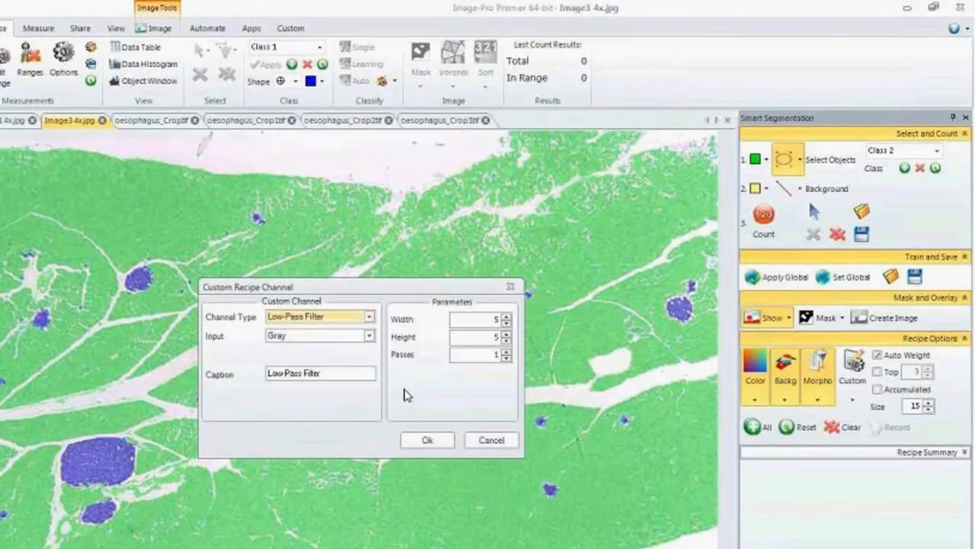
left_click(364, 340)
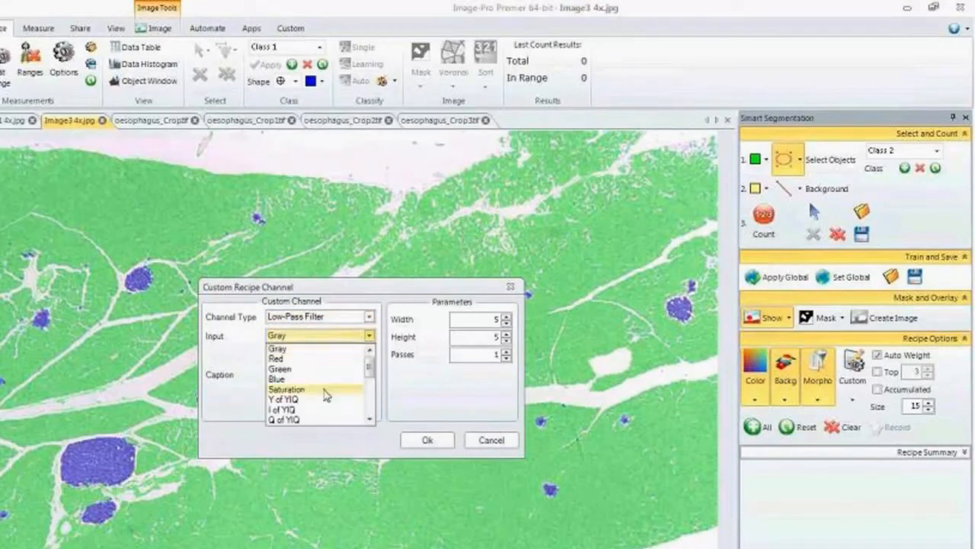
left_click(404, 384)
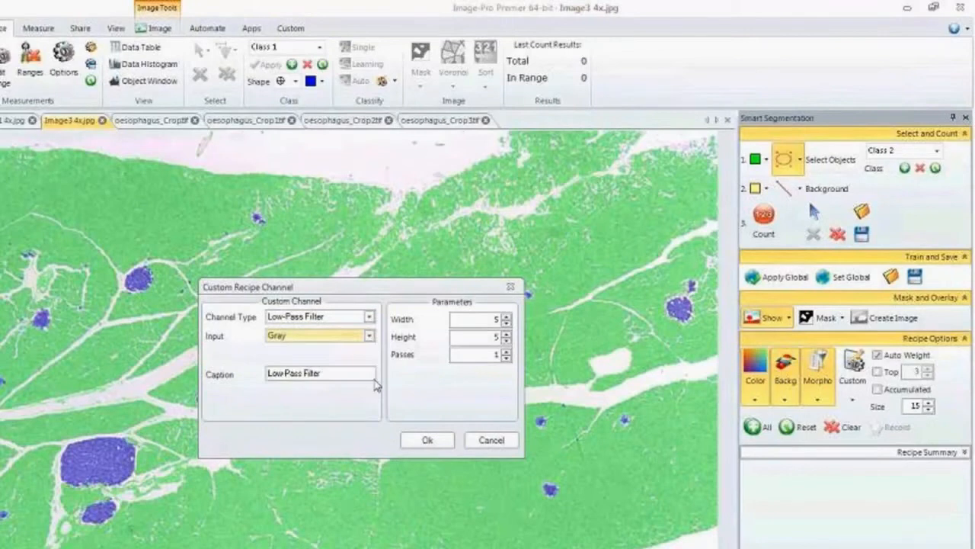
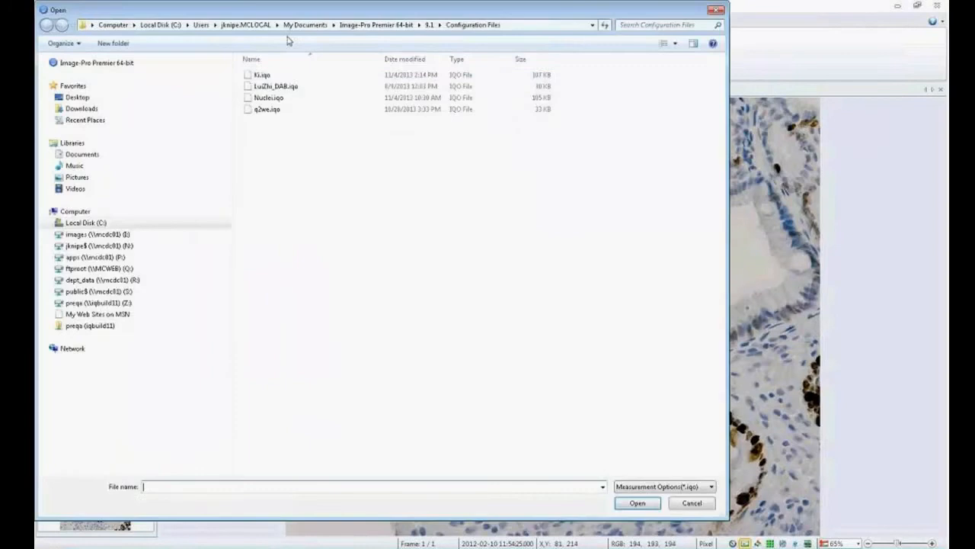
Load the Ki.iqo measurement options for oesophagus_Crop3.tif.
left_click(261, 75)
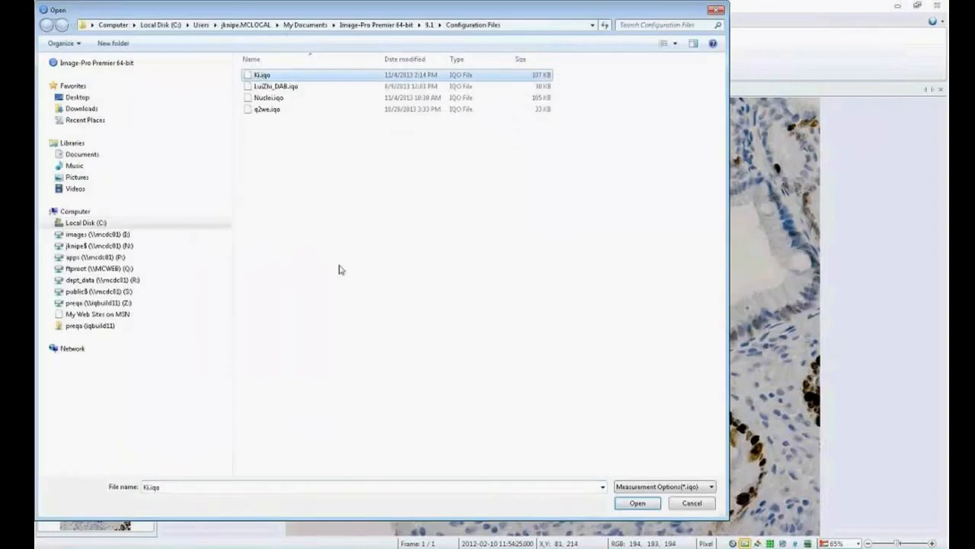
left_click(638, 508)
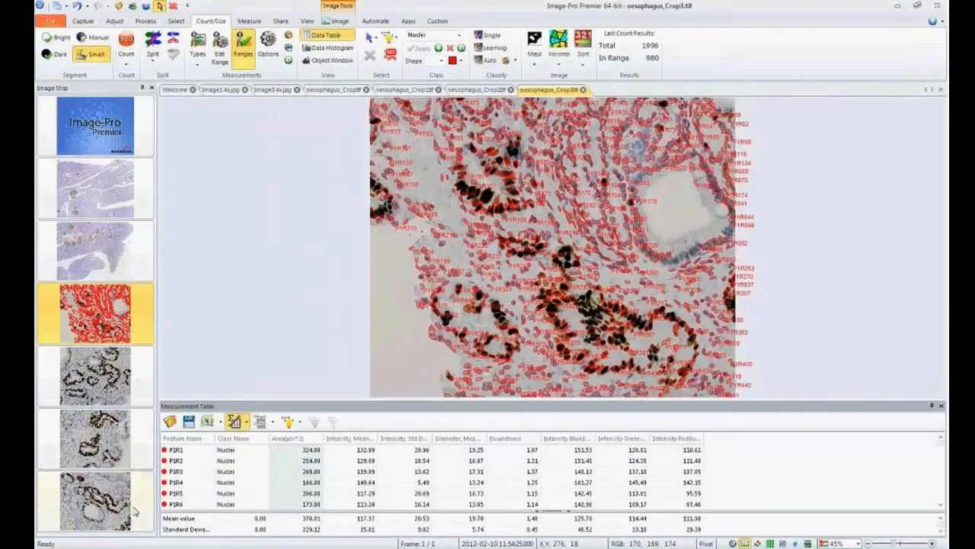
Switch to the oesophagus_Crop.tif image, load the Ki.iqo measurement options and count its nuclei.
left_click(135, 509)
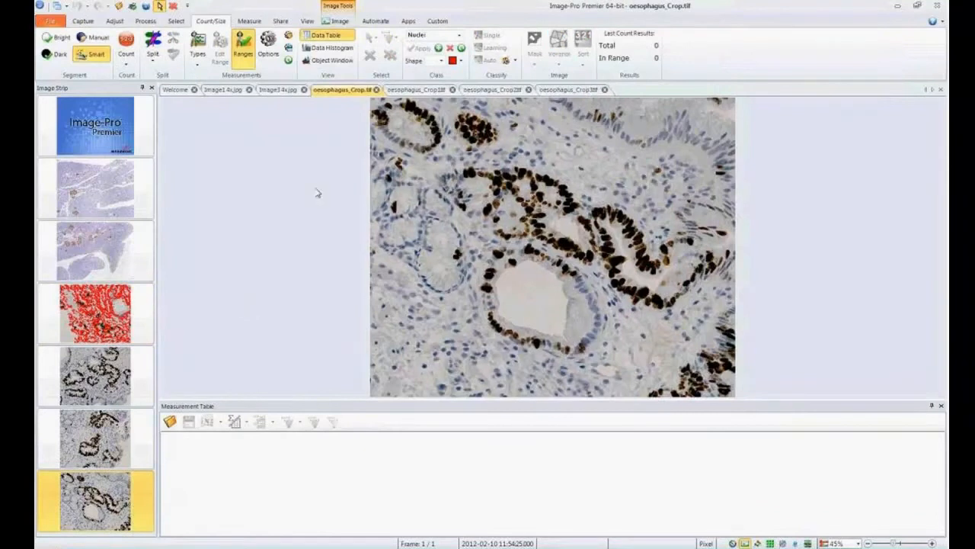
left_click(288, 35)
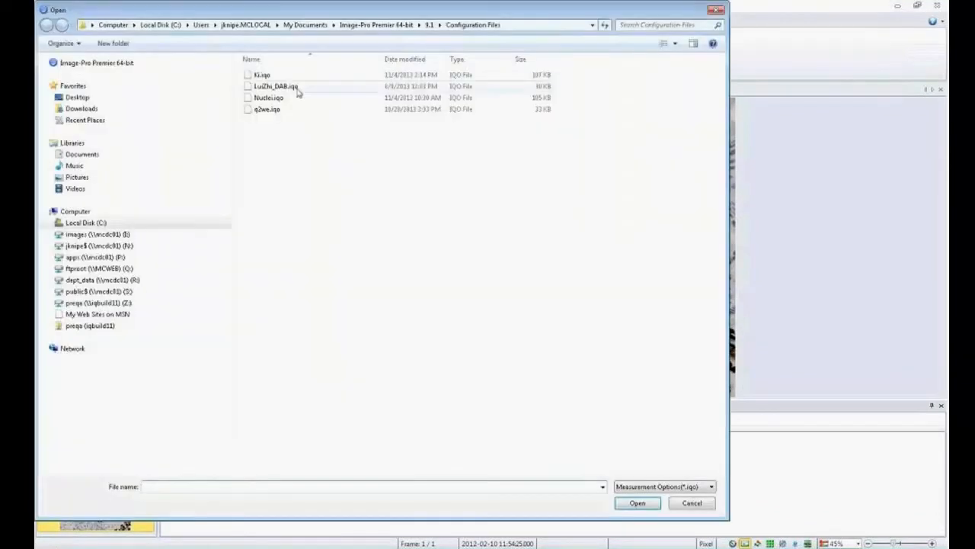
left_click(262, 74)
left_click(640, 506)
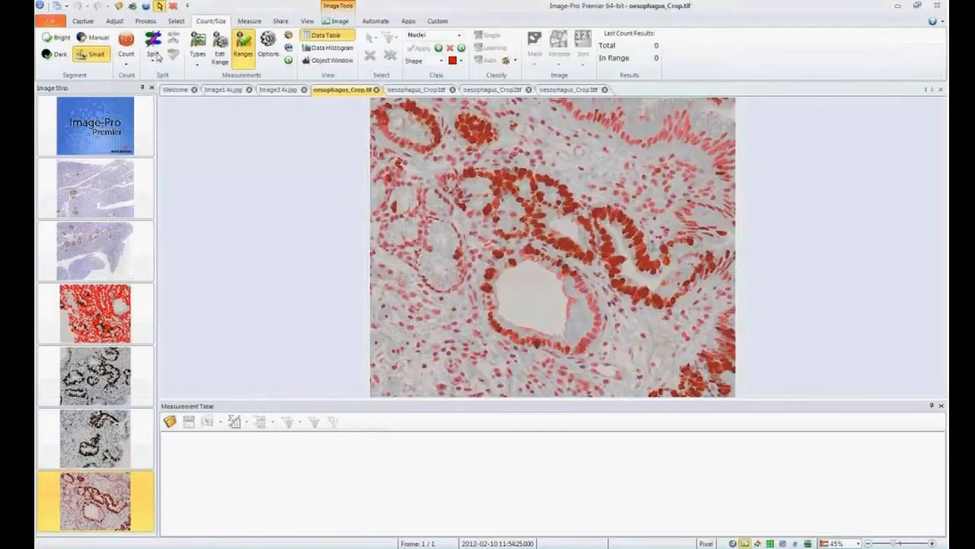
left_click(127, 47)
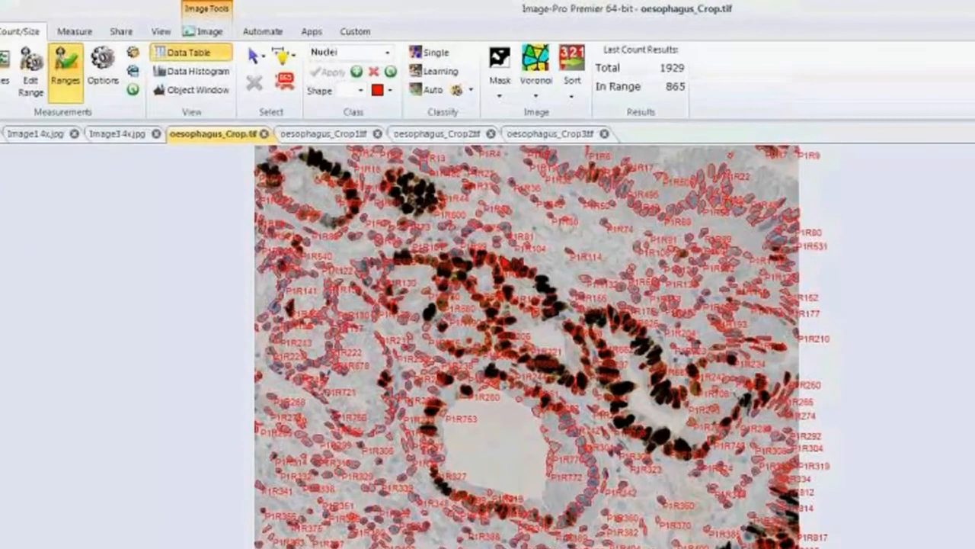
Start a Learning Classification for the counted nuclei and add a class named Neg.
left_click(437, 72)
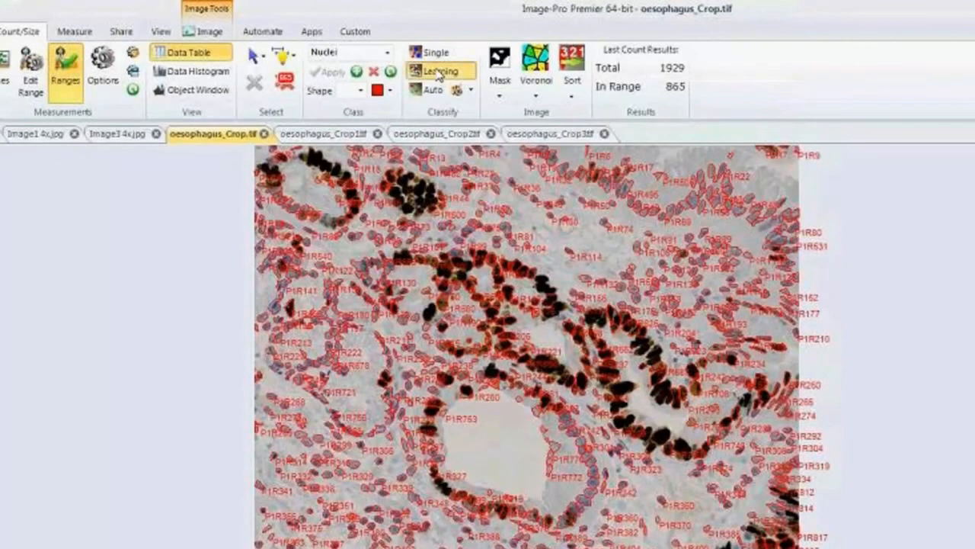
left_click_drag(385, 146, 892, 145)
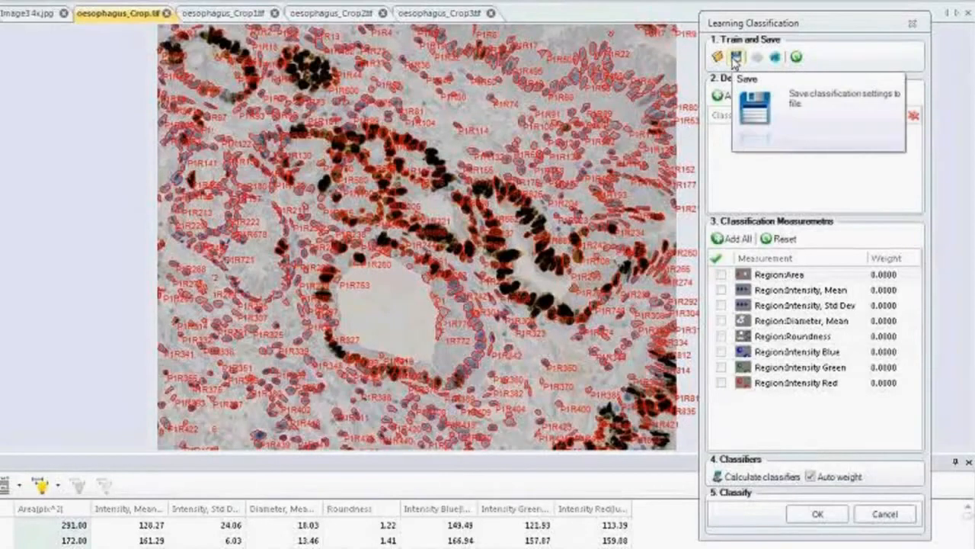
left_click(777, 58)
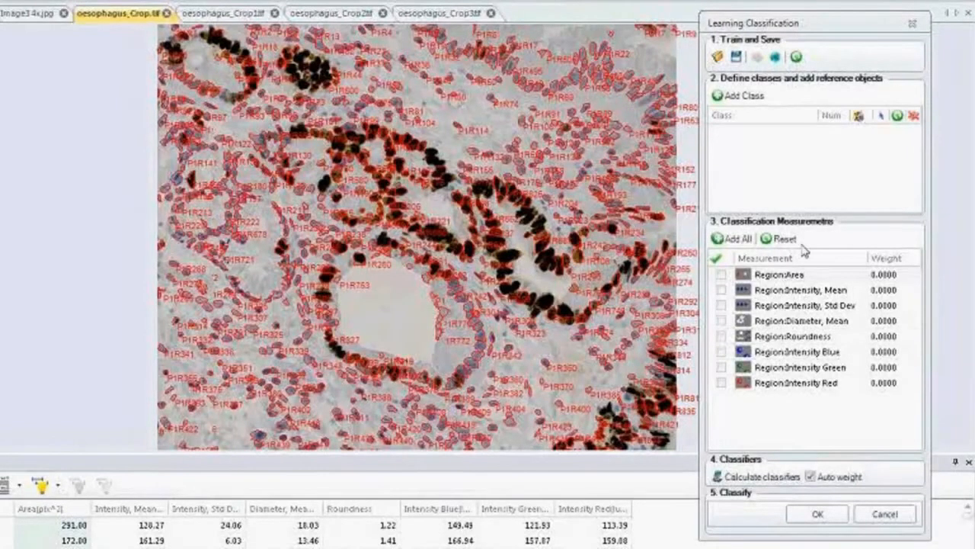
left_click(727, 97)
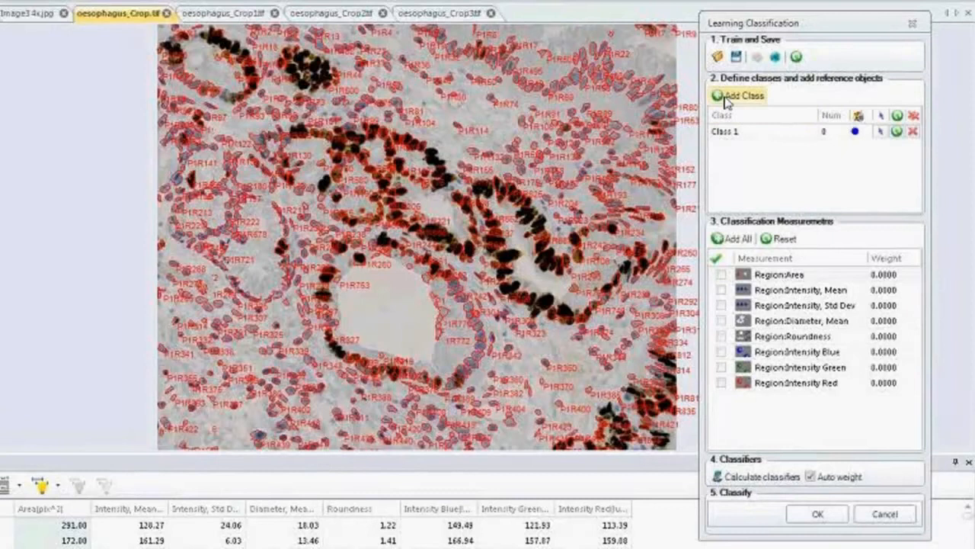
double_click(741, 131)
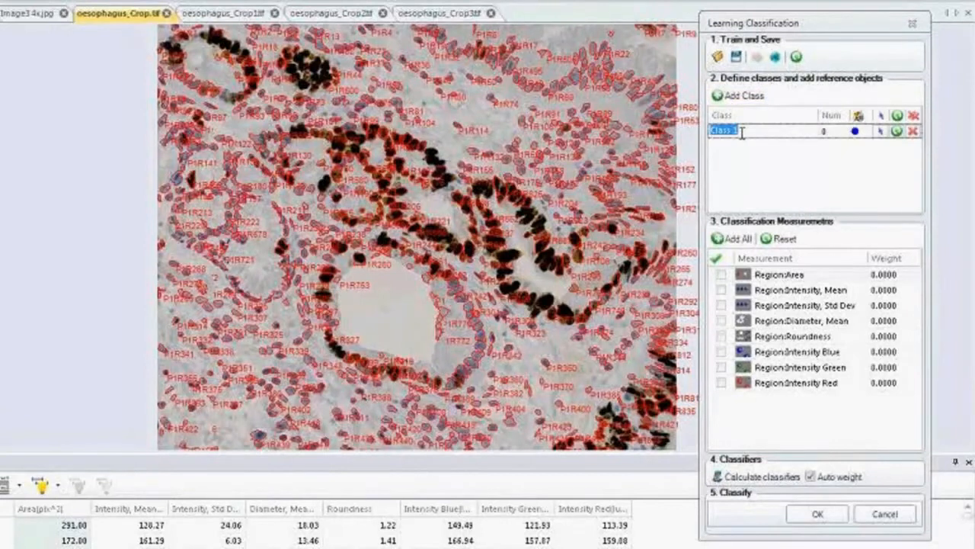
type("Neg")
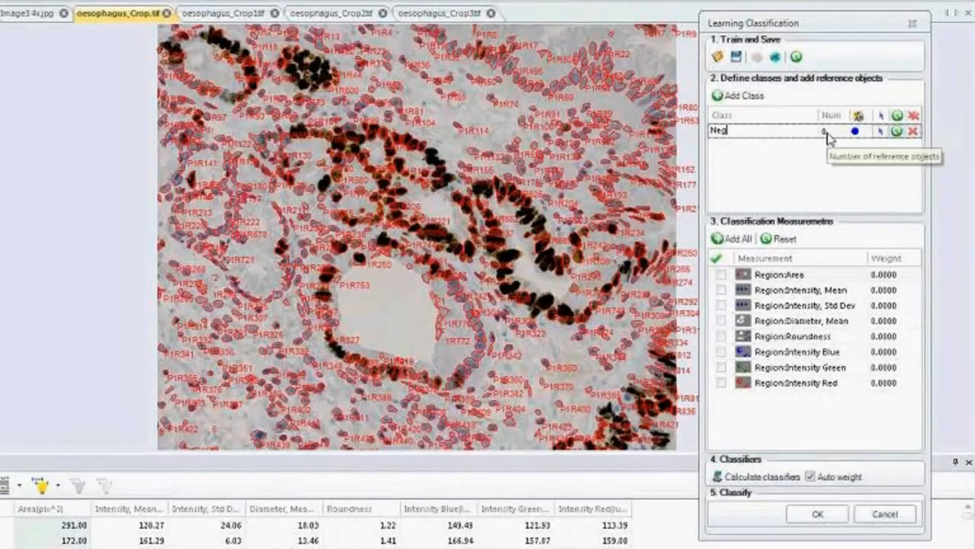
Assign three blue, unstained nuclei from different areas of the tissue as reference objects for the Neg class.
left_click(882, 132)
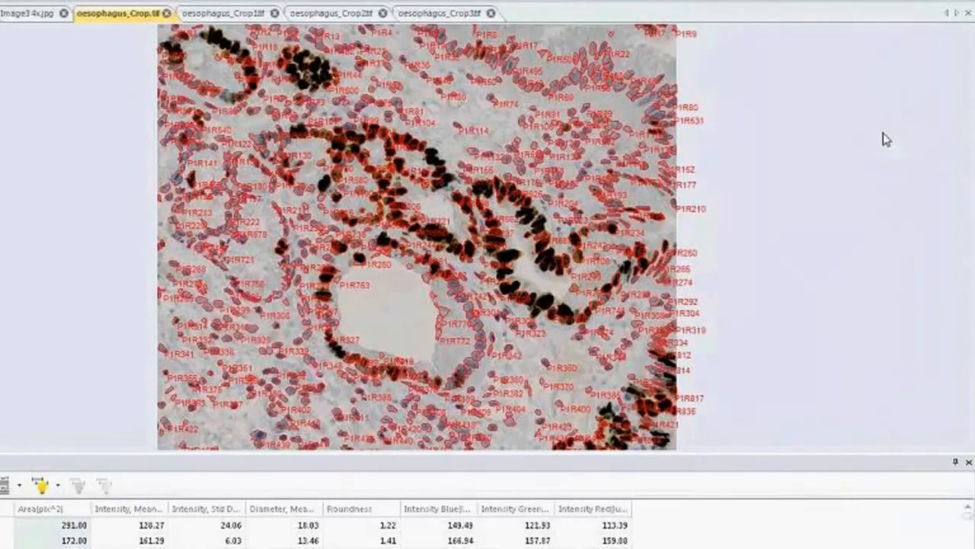
left_click(549, 96)
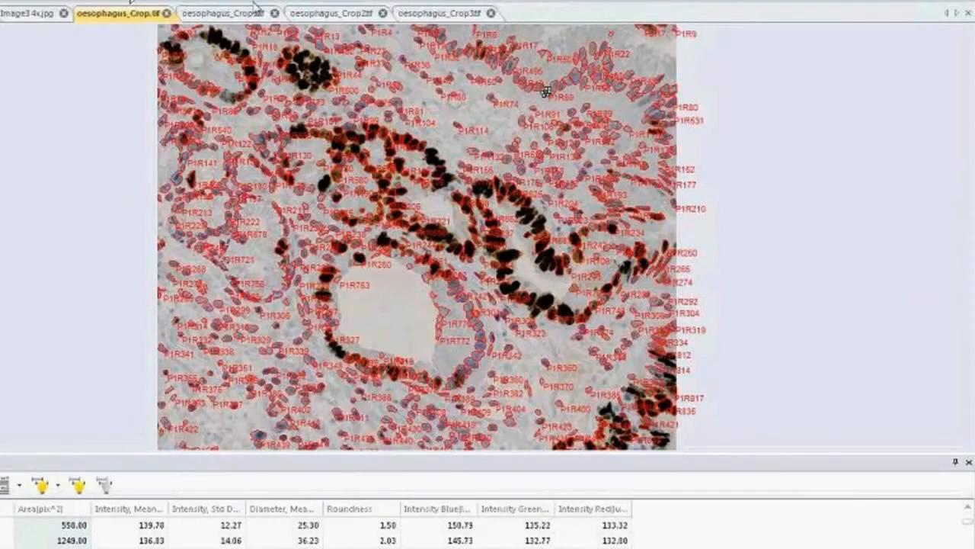
left_click(604, 58)
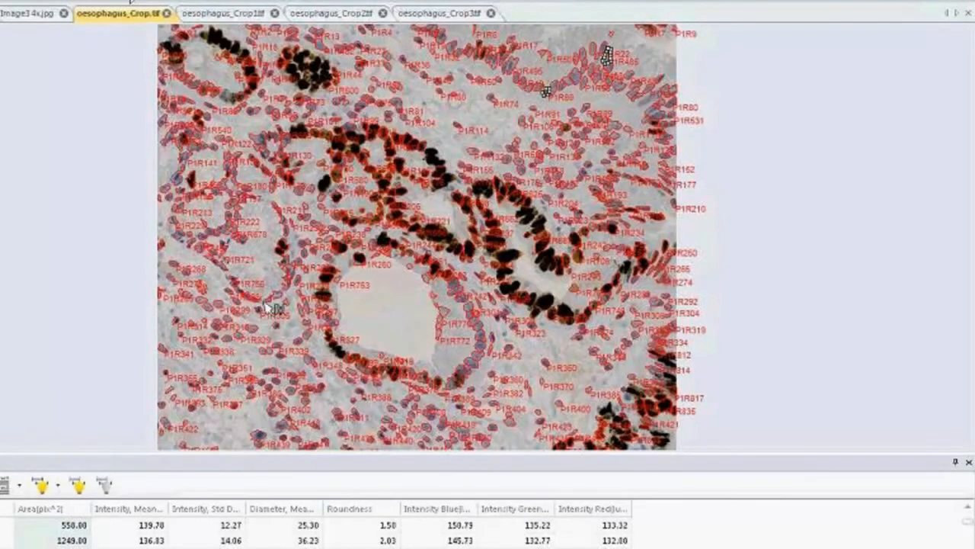
left_click(251, 329)
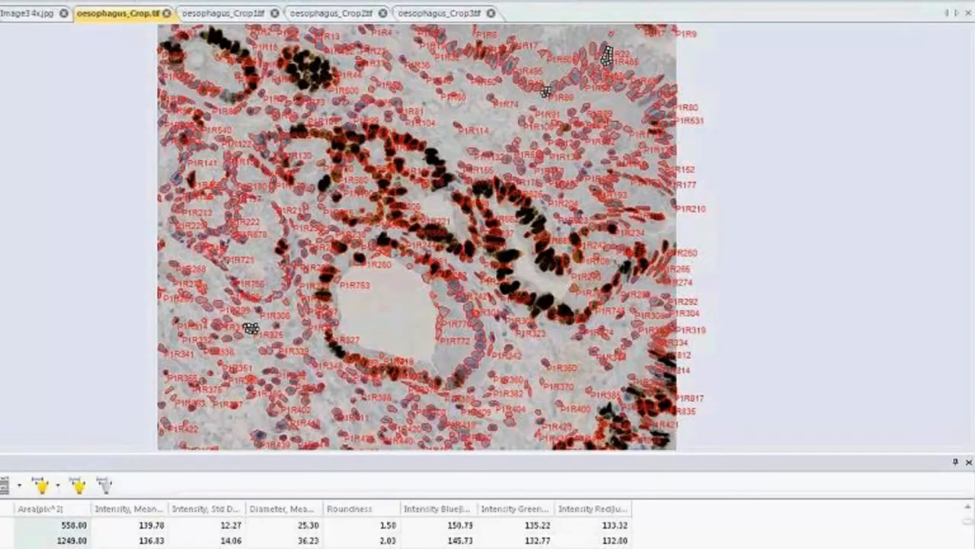
key("Return")
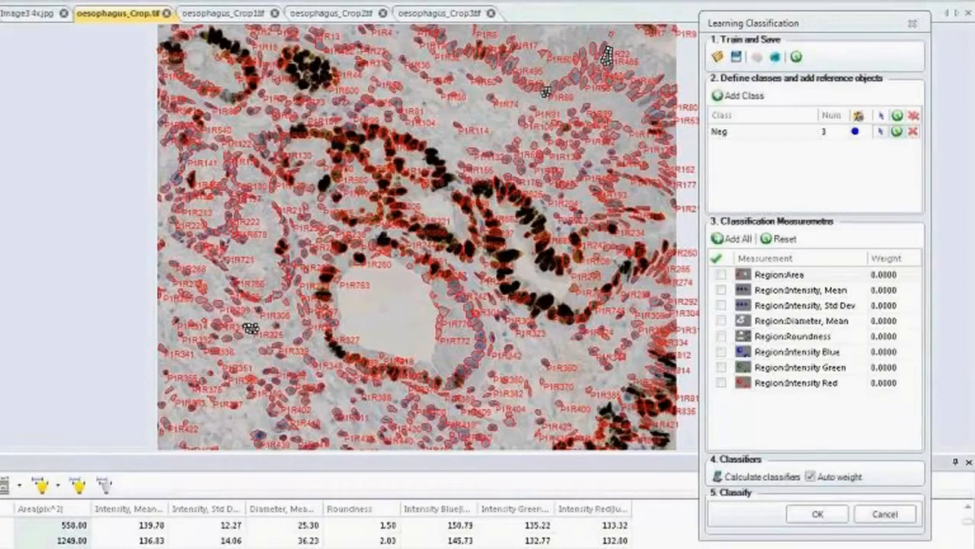
Add a second classification class named Weak Pos.
left_click(733, 96)
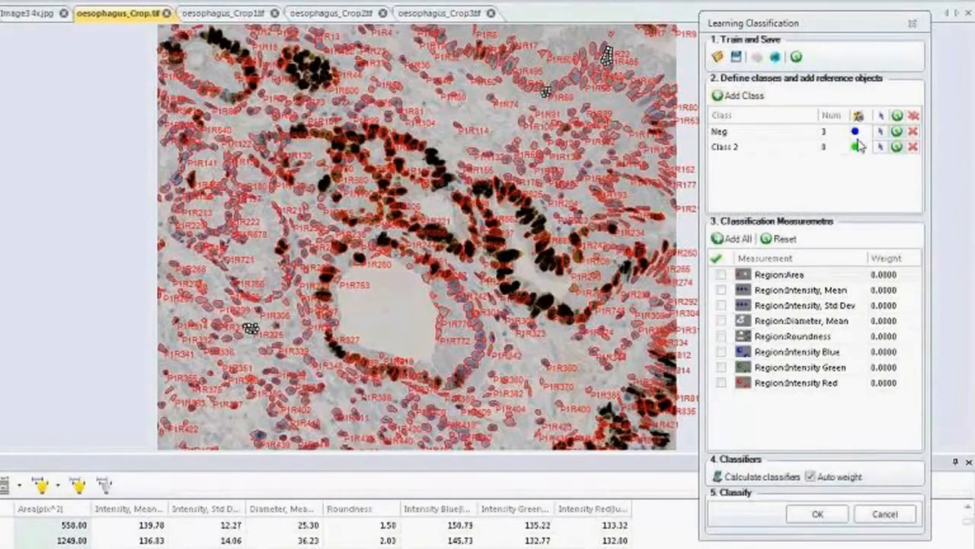
double_click(788, 150)
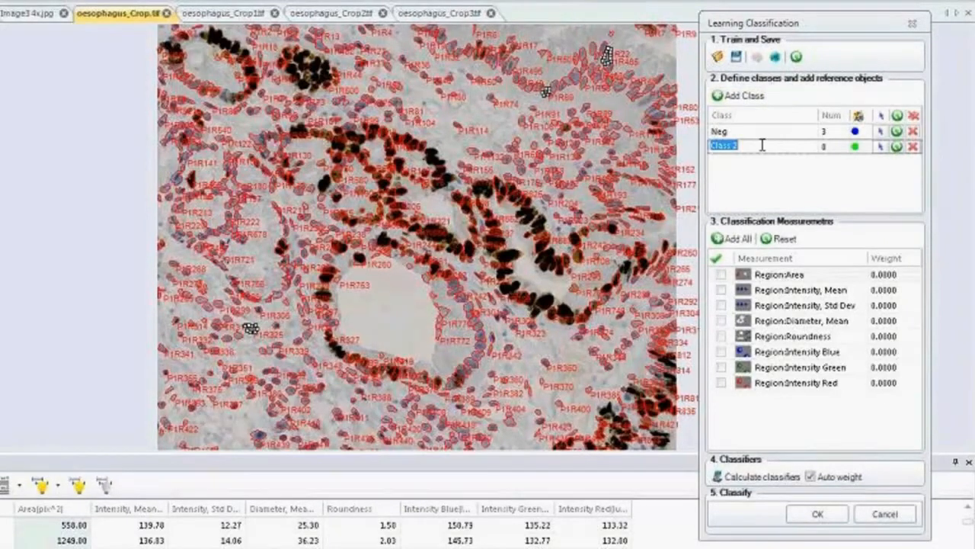
type("Weak Pos")
Assign five weakly stained nuclei around the two gland openings as reference objects for the Weak Pos class.
left_click(884, 150)
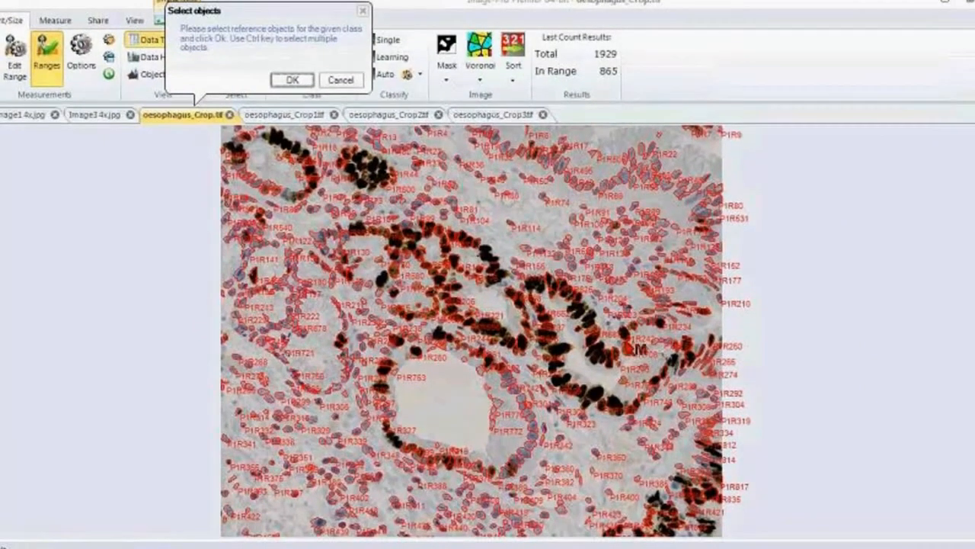
left_click(626, 349)
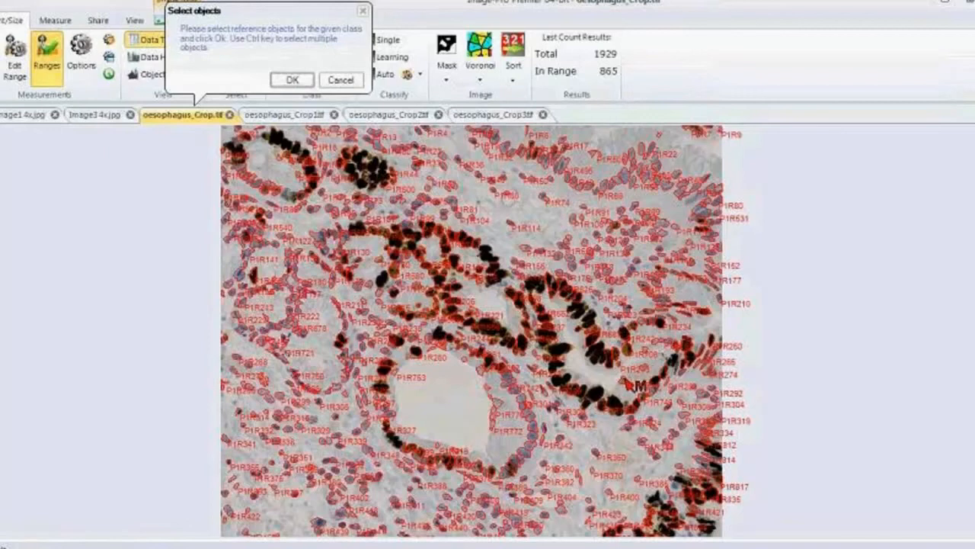
left_click(623, 378, "ctrl")
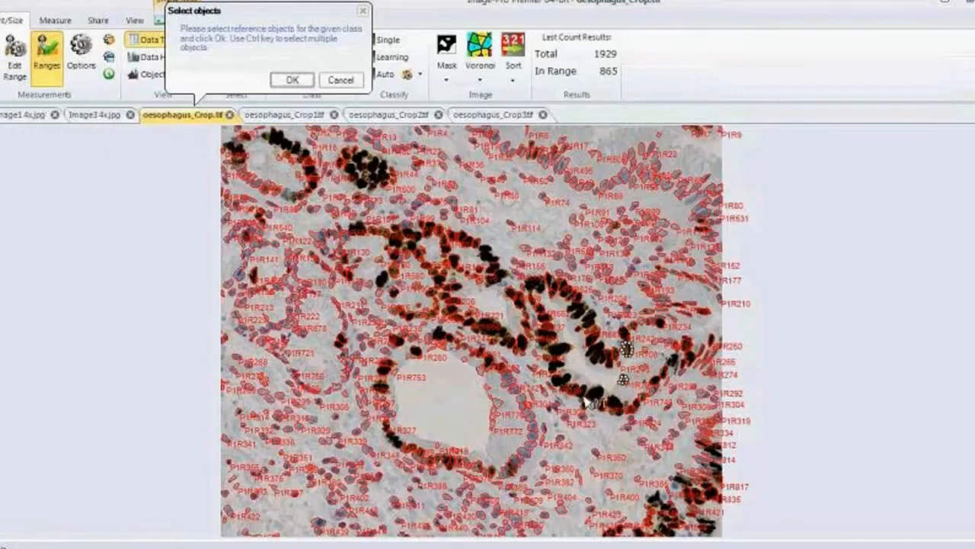
left_click(624, 379, "ctrl")
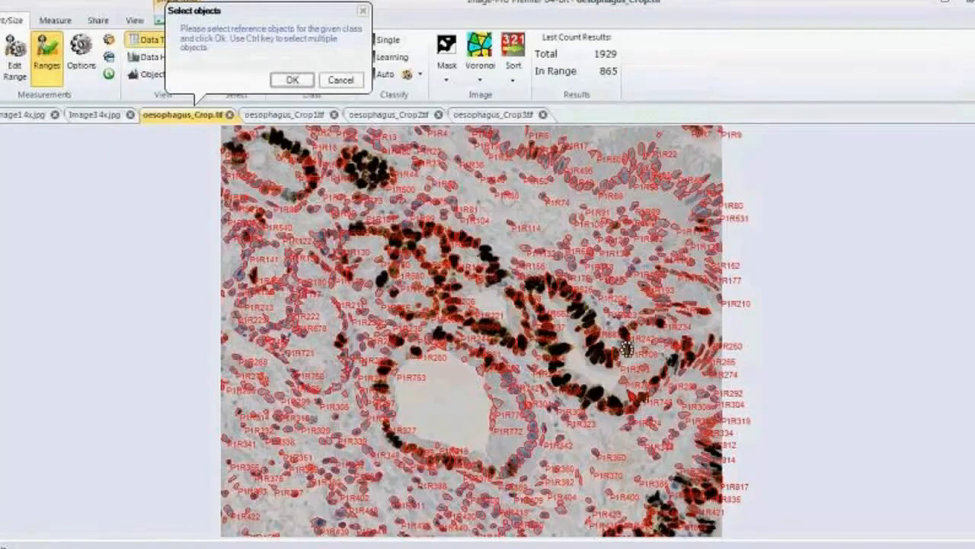
left_click(626, 382, "ctrl")
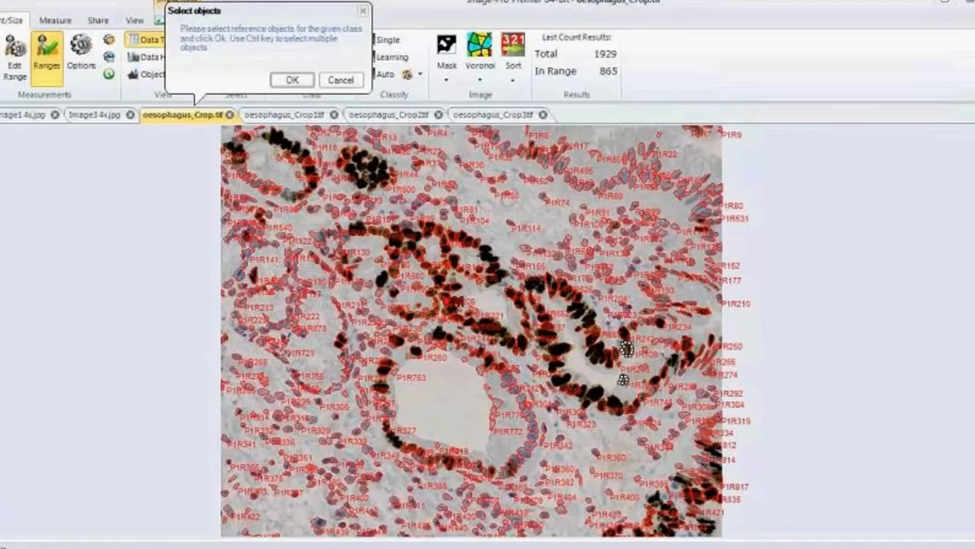
mouse_move(448, 300)
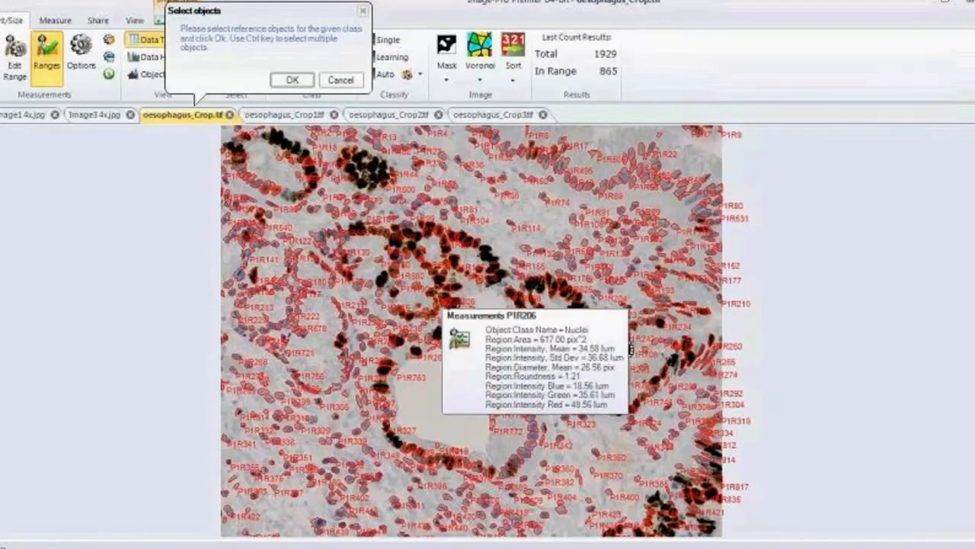
left_click(508, 469, "ctrl")
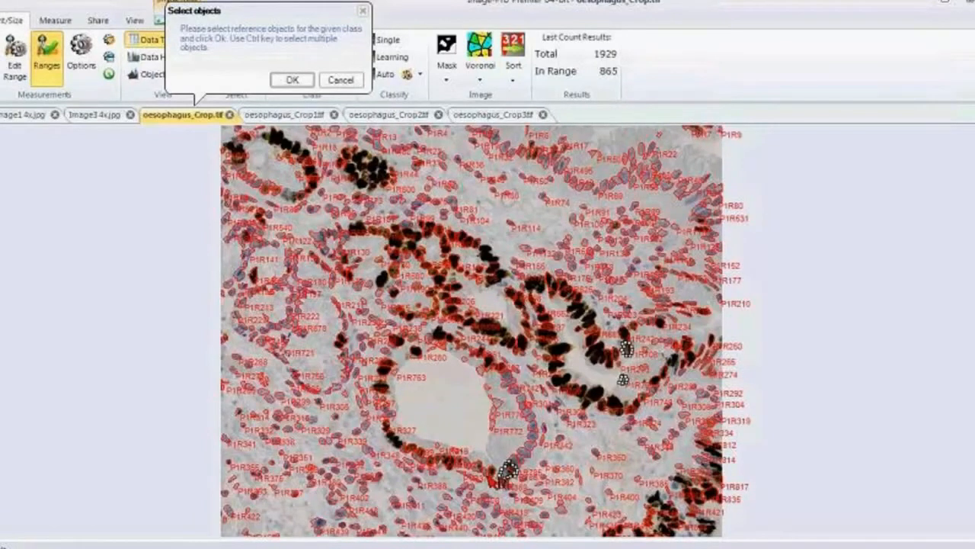
left_click(491, 471, "ctrl")
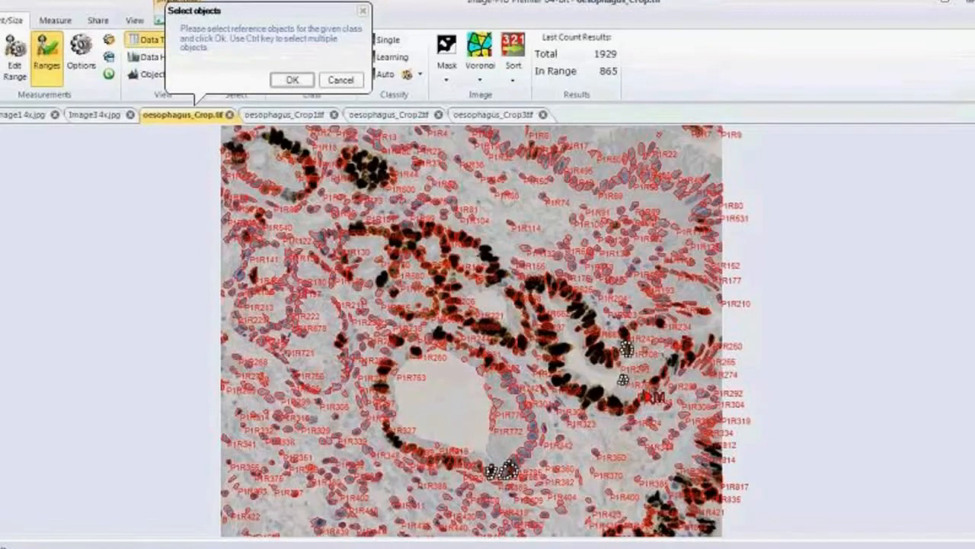
left_click(292, 81)
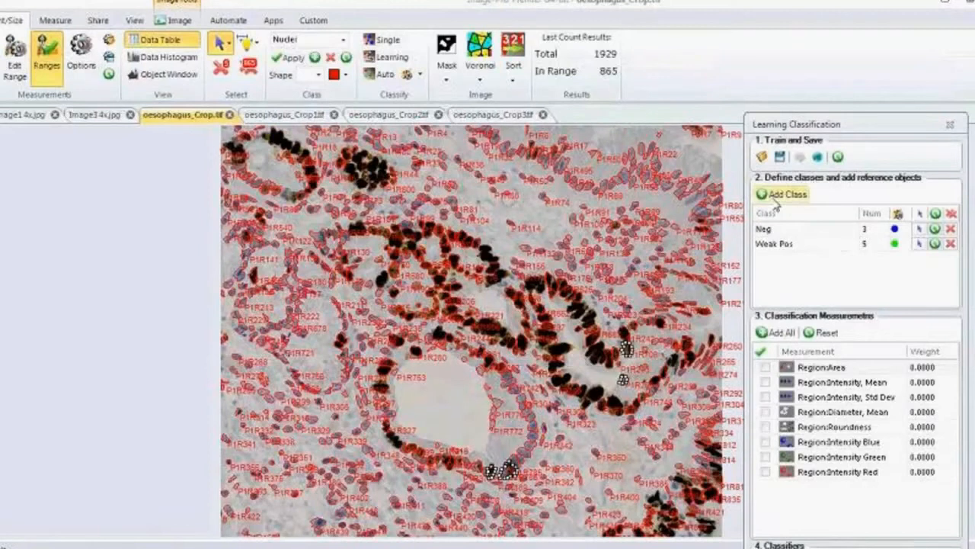
Add a third class named Pos and assign three darkly stained nuclei as its reference objects.
left_click(777, 196)
double_click(800, 262)
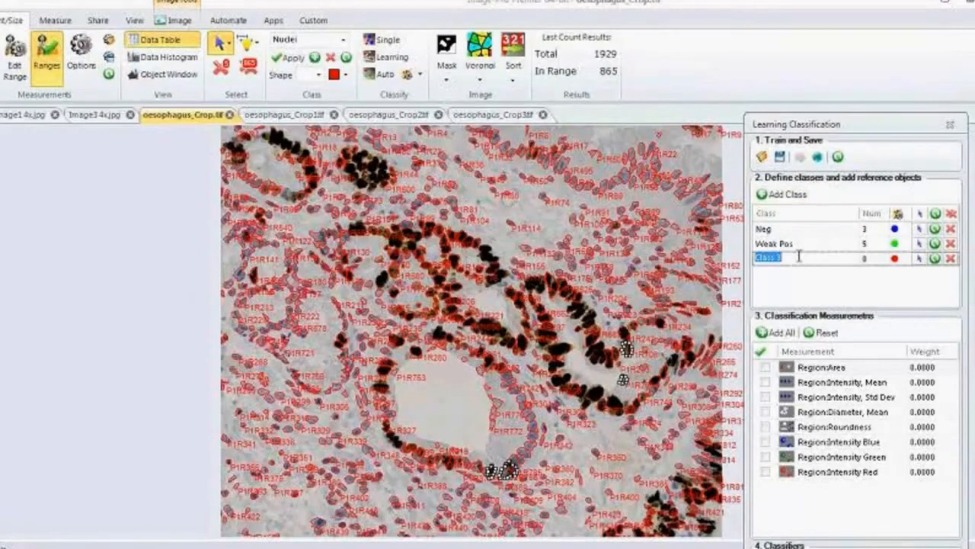
type("Pos")
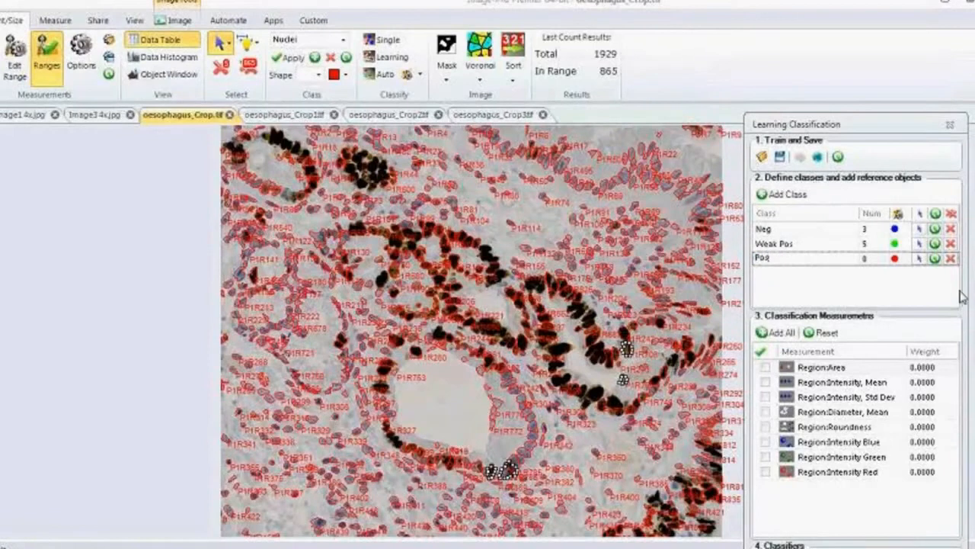
left_click(919, 259)
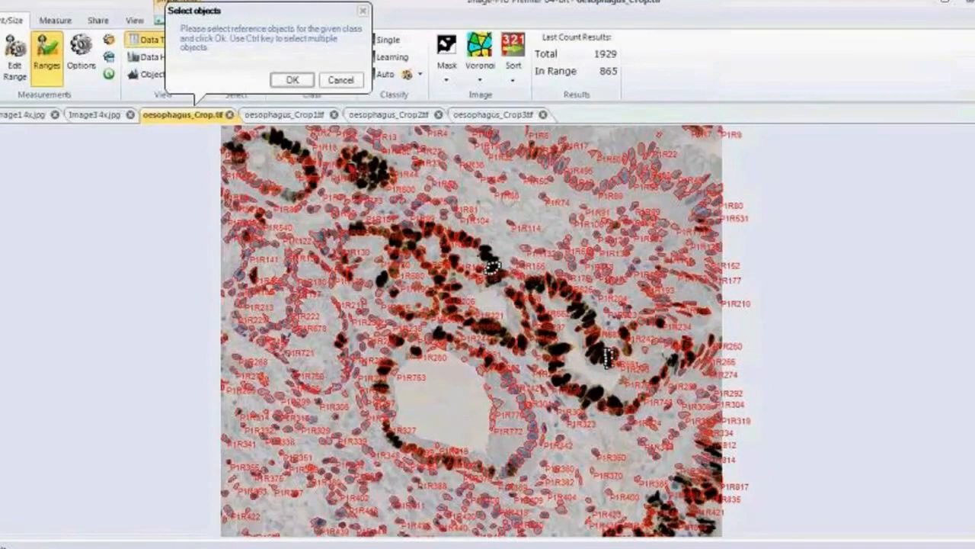
left_click(383, 371, "ctrl")
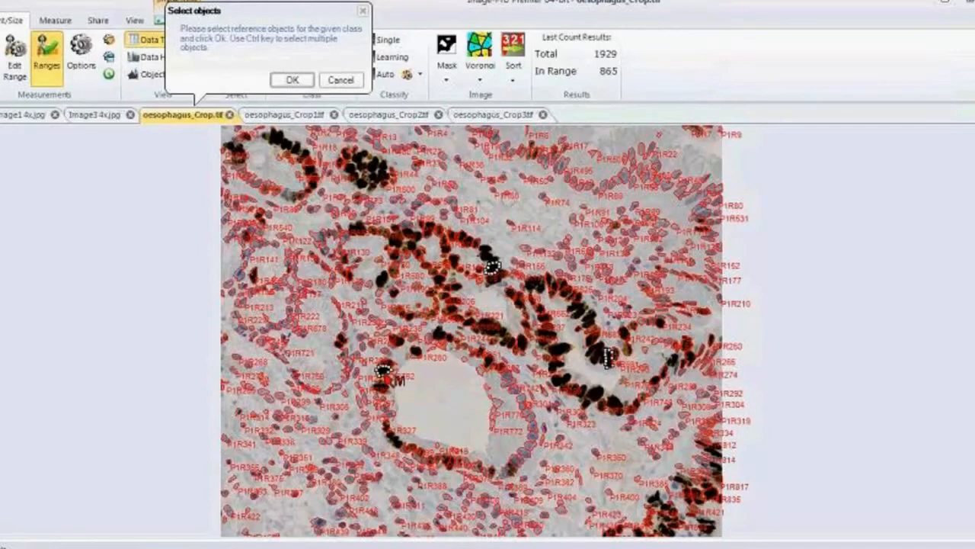
left_click(292, 80)
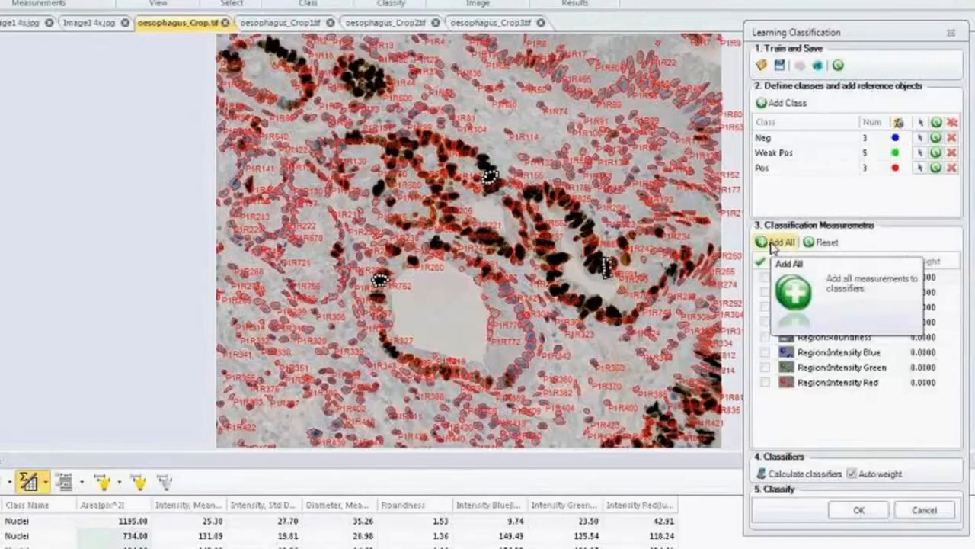
Include all region measurements in the classification and calculate the classifiers with automatic weighting.
left_click(772, 246)
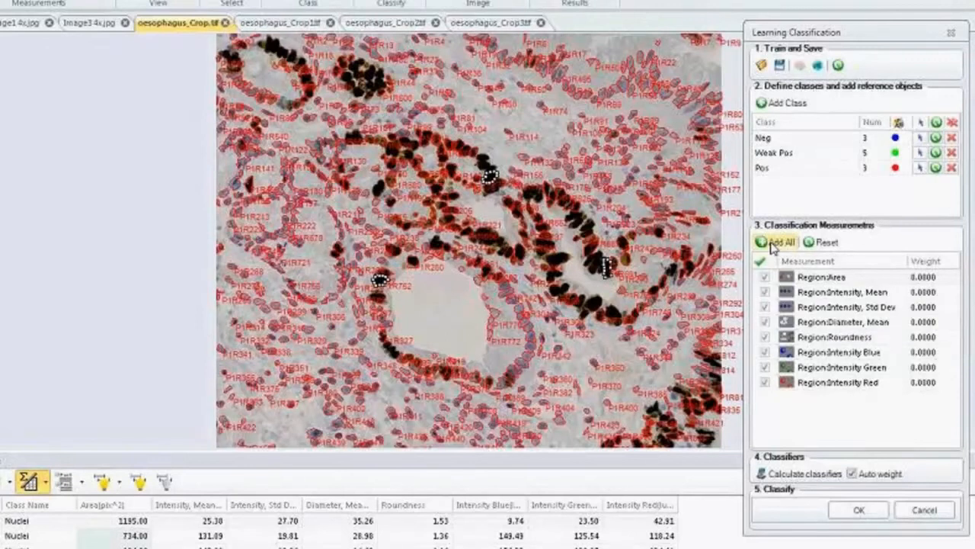
left_click(802, 474)
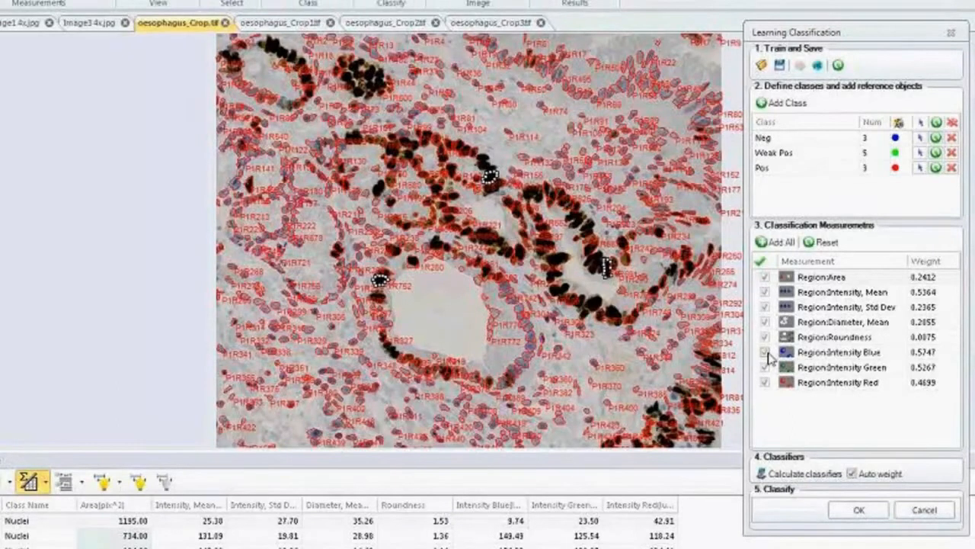
Classify the nuclei into Neg, Weak Pos and Pos, fill the object outlines to inspect the classes, and turn the fill off again.
left_click(873, 512)
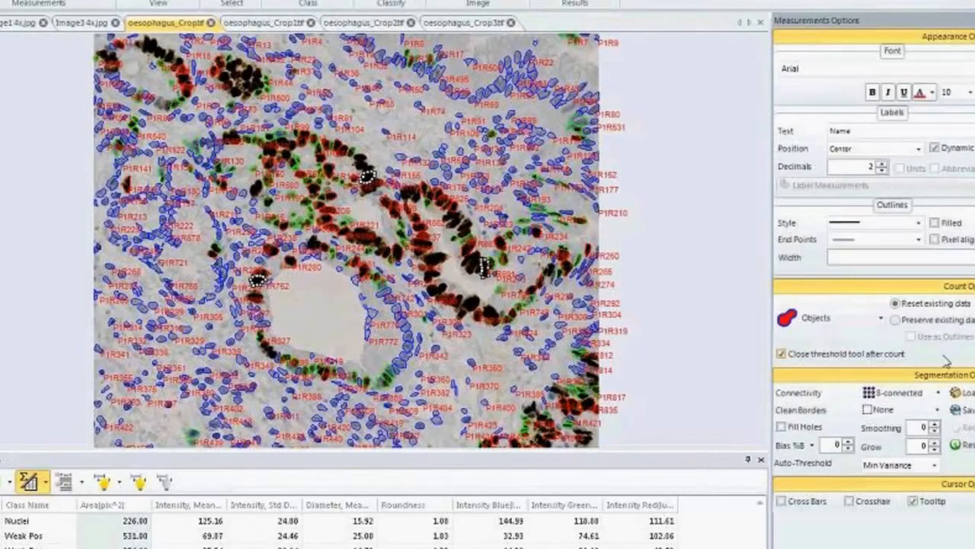
left_click(935, 223)
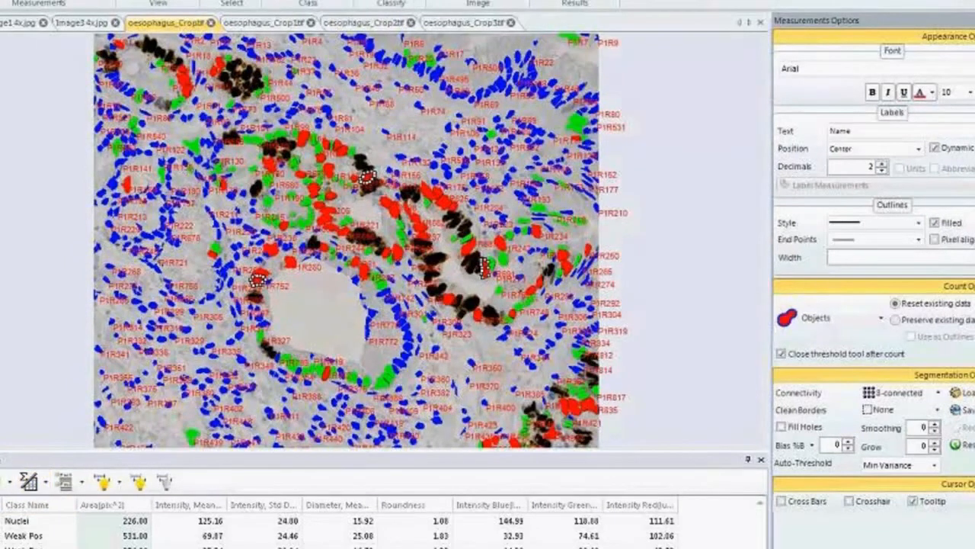
left_click(82, 485)
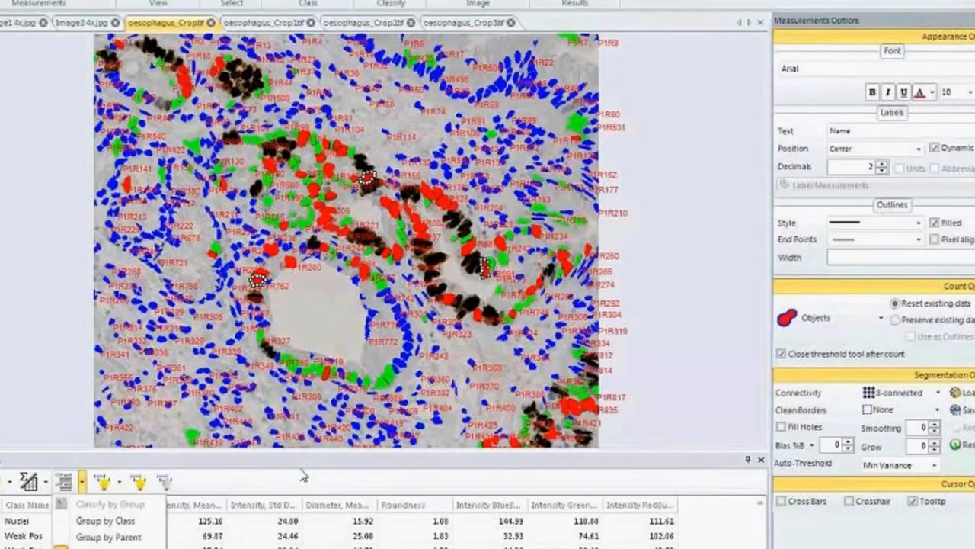
left_click(945, 222)
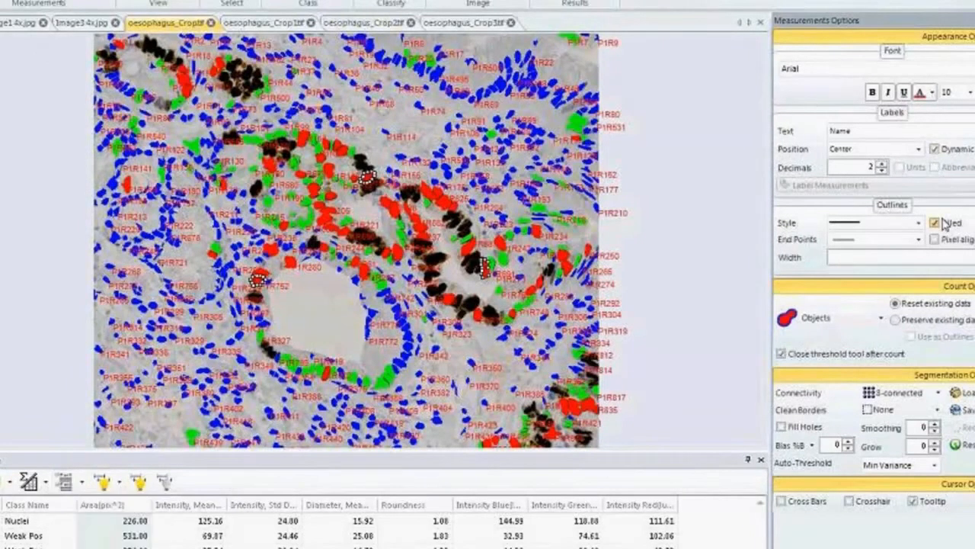
left_click(943, 223)
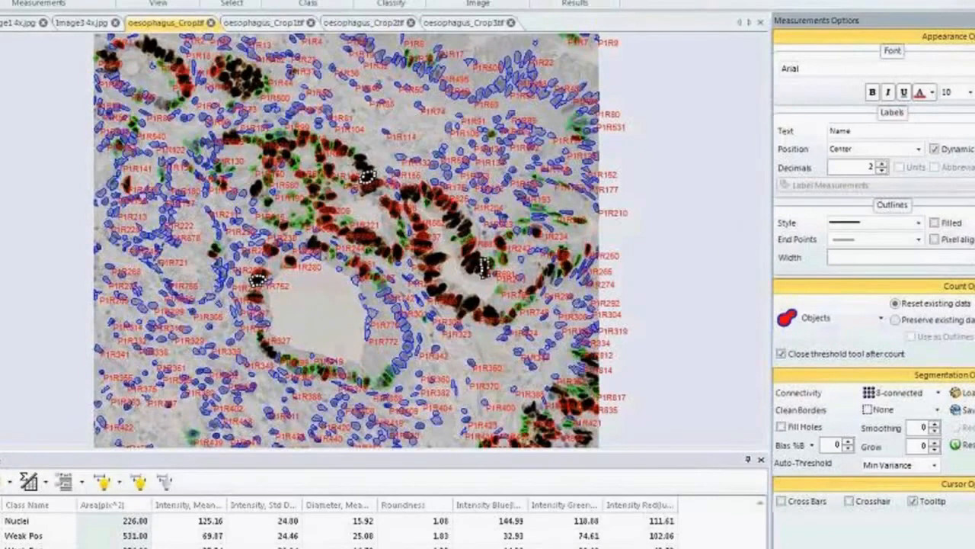
Set the current Learning Classification recipe as global so it can be used with other images, and close the classification window.
left_click(392, 2)
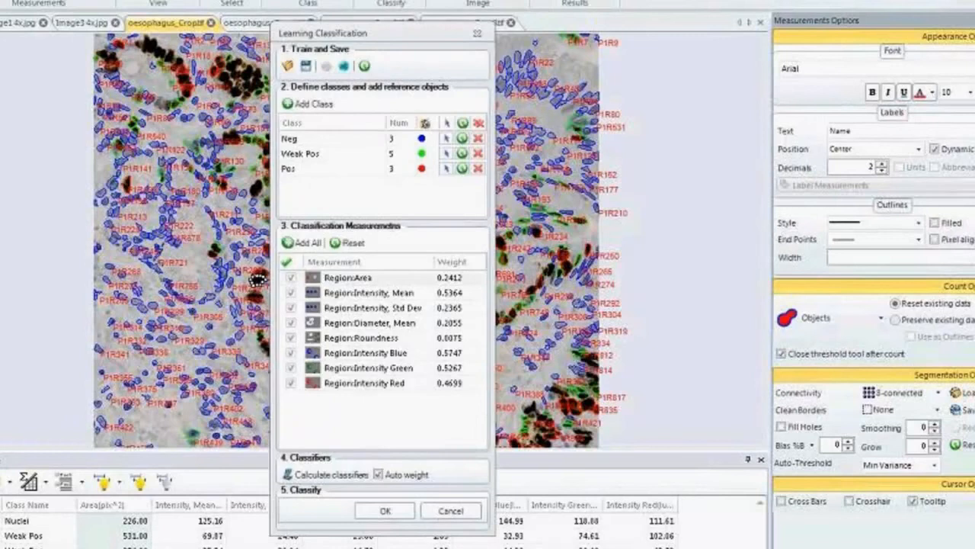
left_click_drag(328, 34, 751, 8)
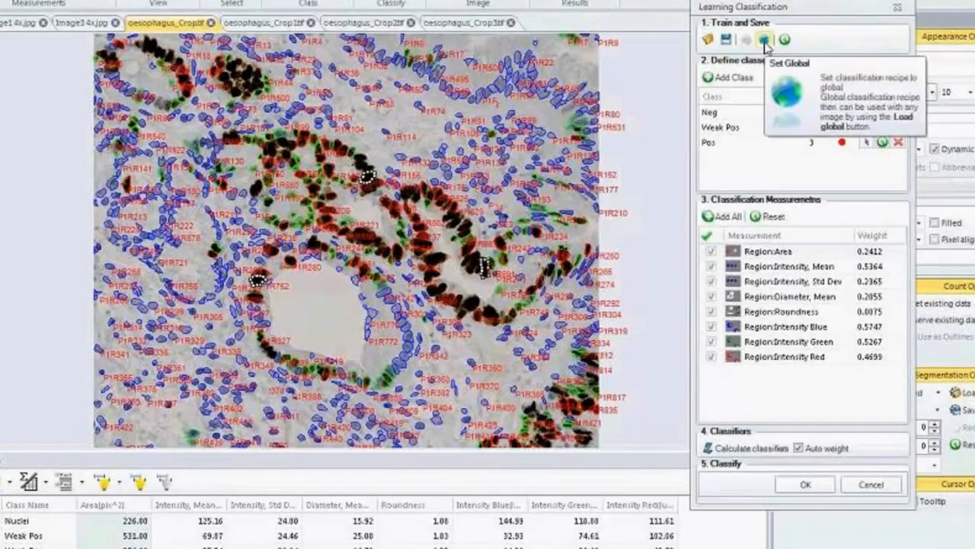
left_click(764, 40)
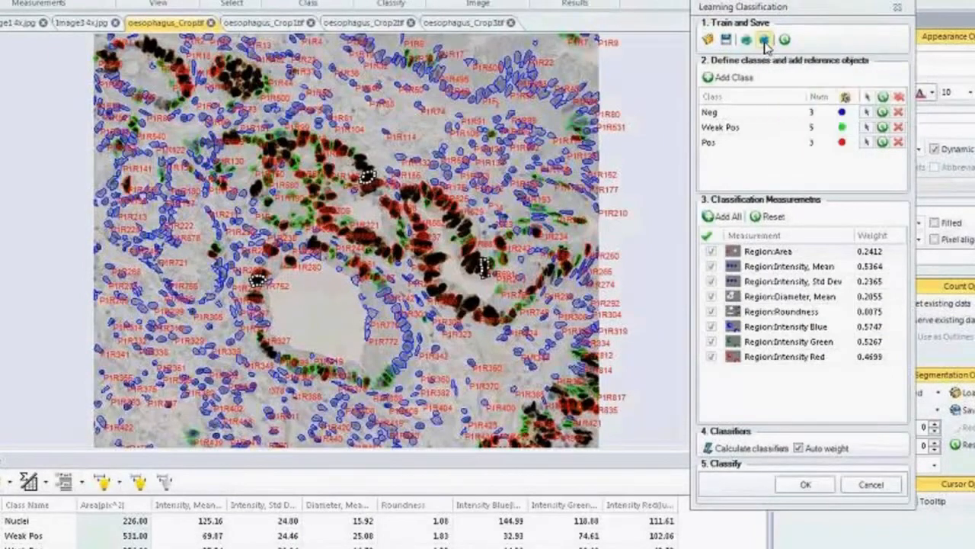
left_click(897, 6)
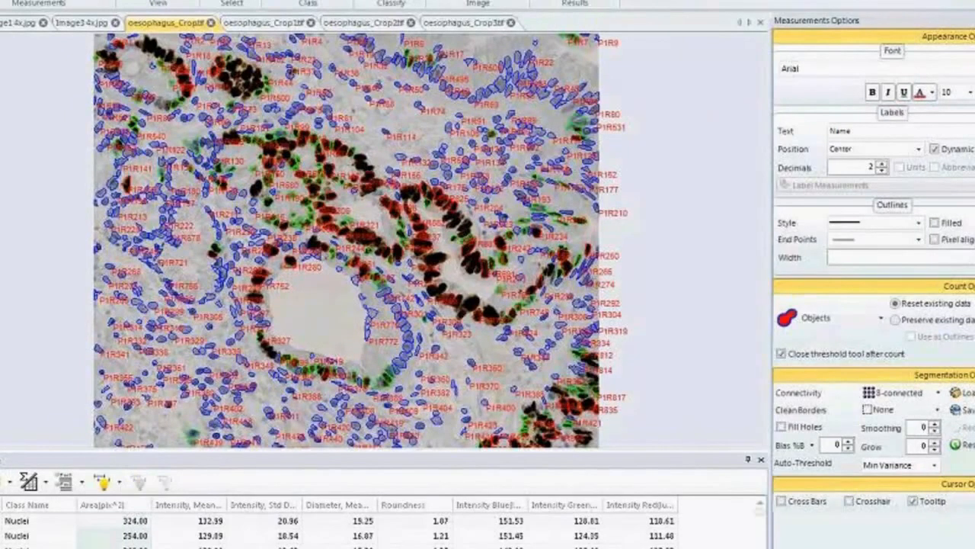
Switch to the image oesophagus_Crop3.tif and load the global classification recipe for it.
left_click(2, 358)
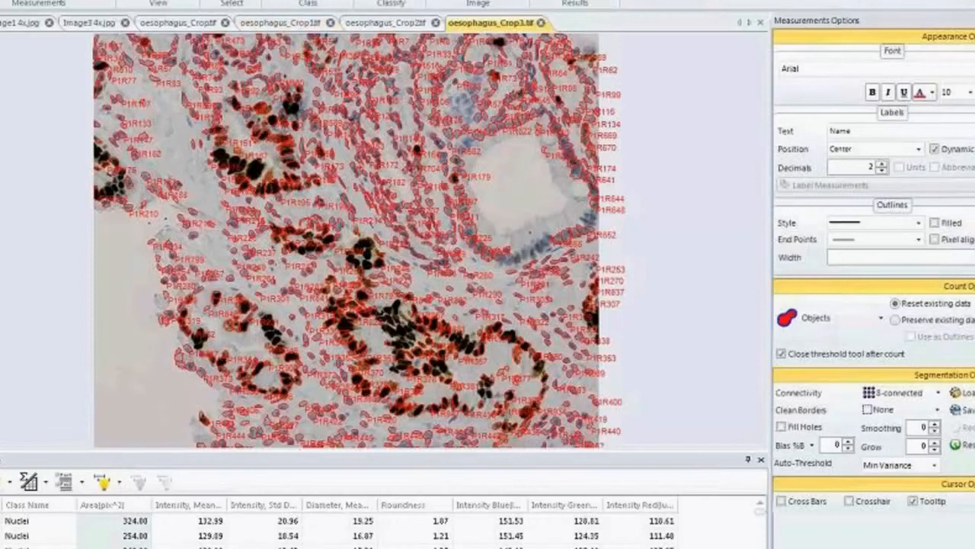
left_click(391, 2)
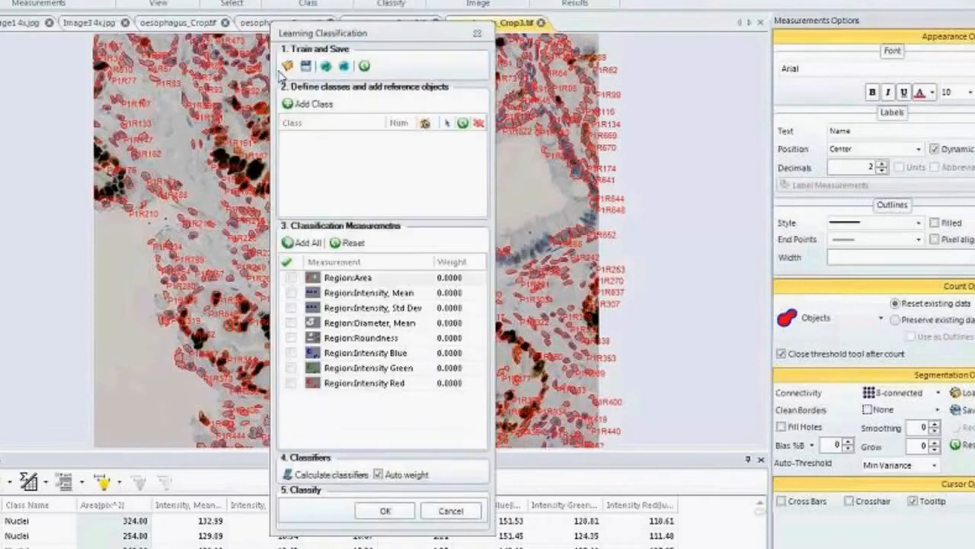
left_click(326, 67)
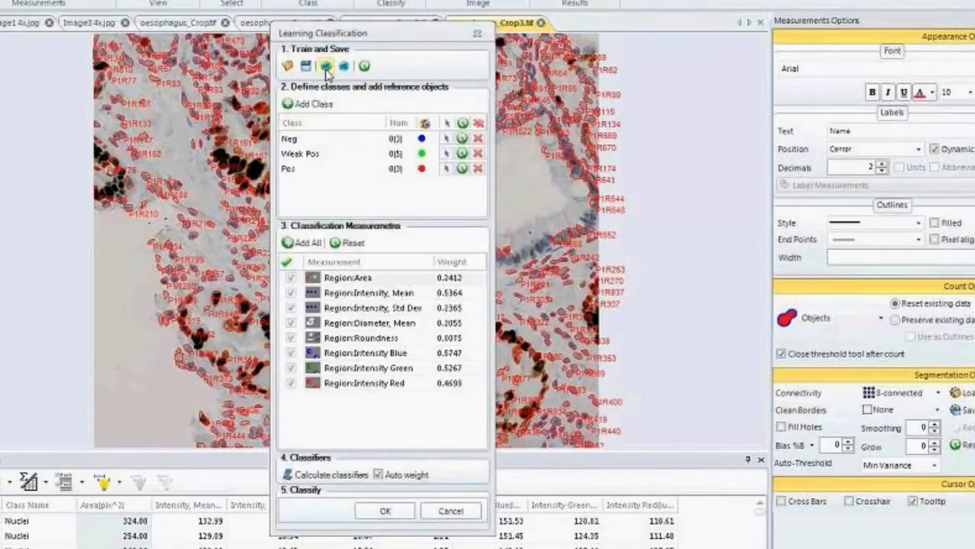
left_click_drag(341, 40, 685, 1)
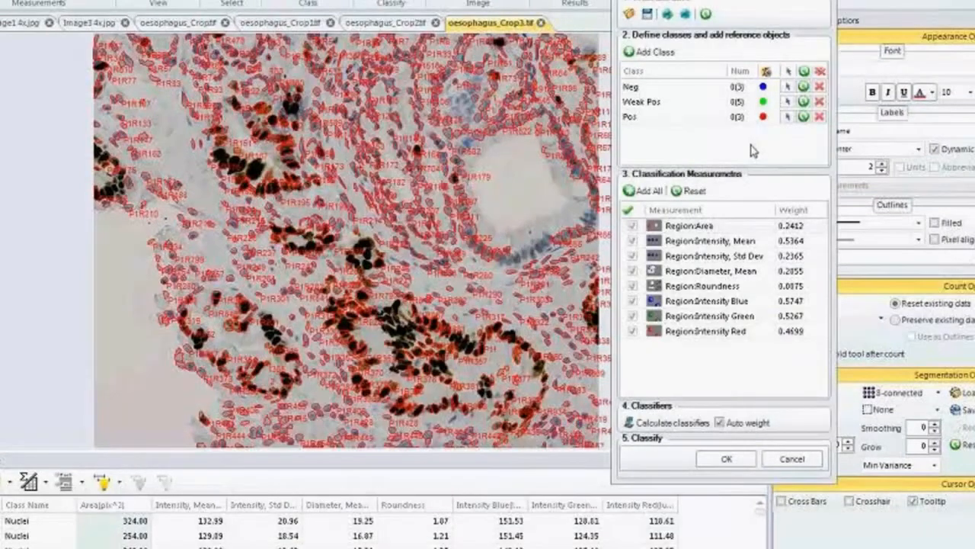
Assign three unstained nuclei near the lower right edge of the tissue as reference objects for the Neg class.
left_click(788, 87)
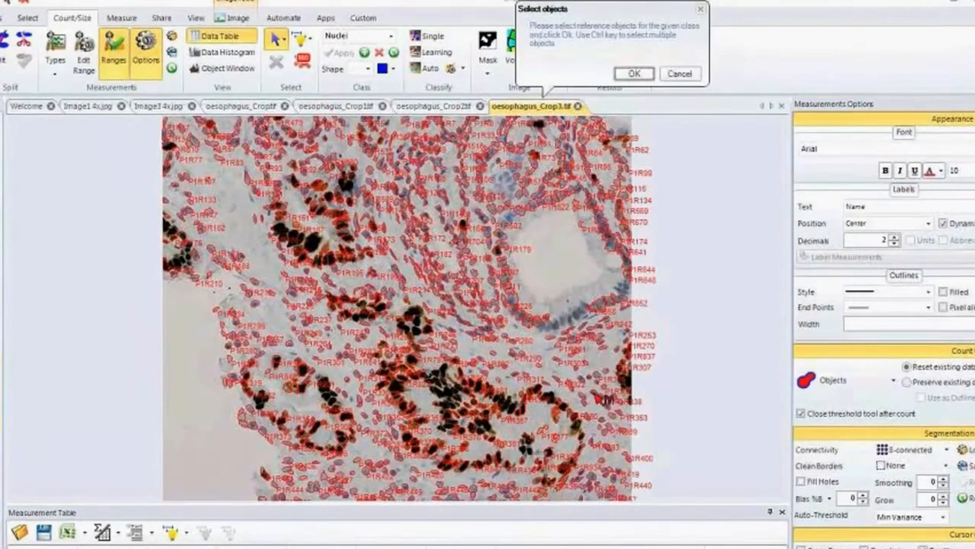
left_click(610, 409)
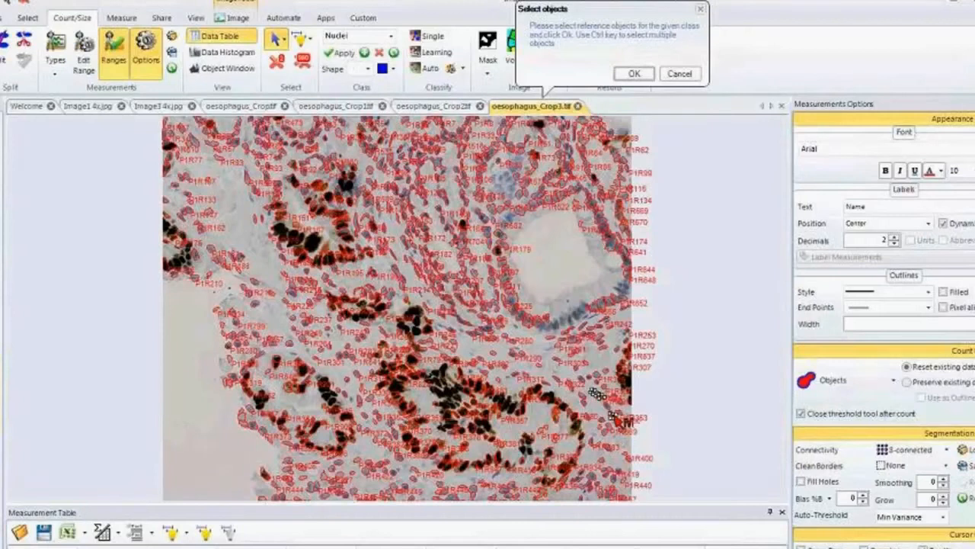
left_click(613, 415)
left_click(634, 73)
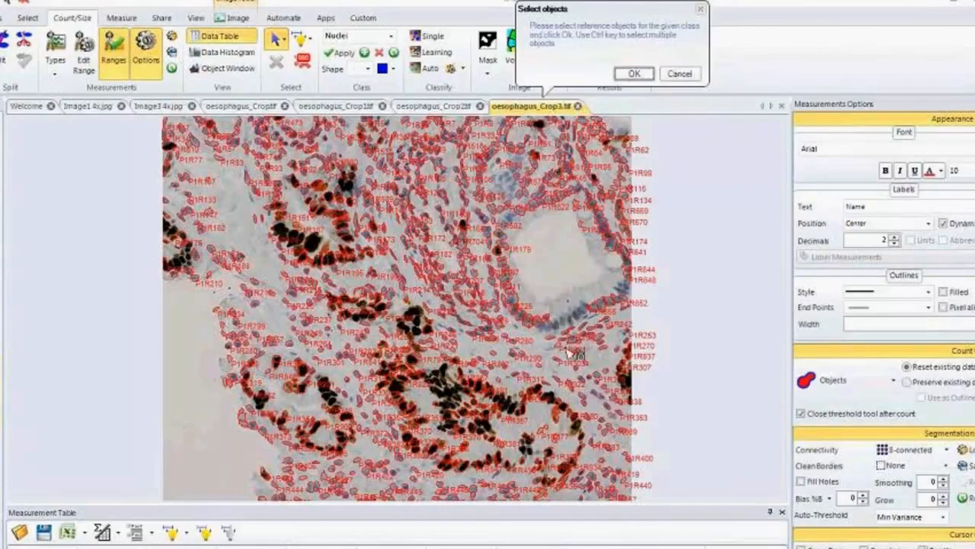
Assign two dark nuclei, one in the upper left gland and one in the lower gland, as reference objects for the Pos class.
left_click(327, 259)
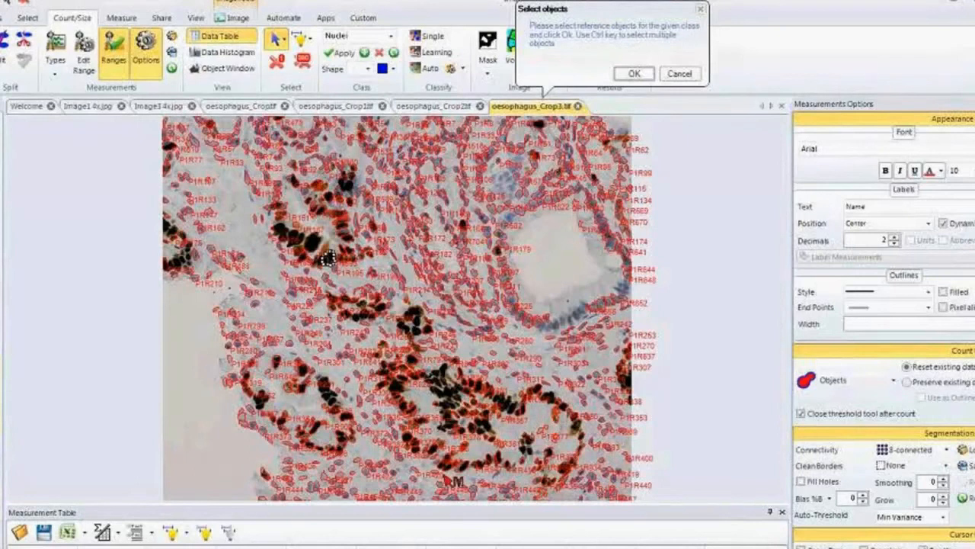
left_click(498, 457, "ctrl")
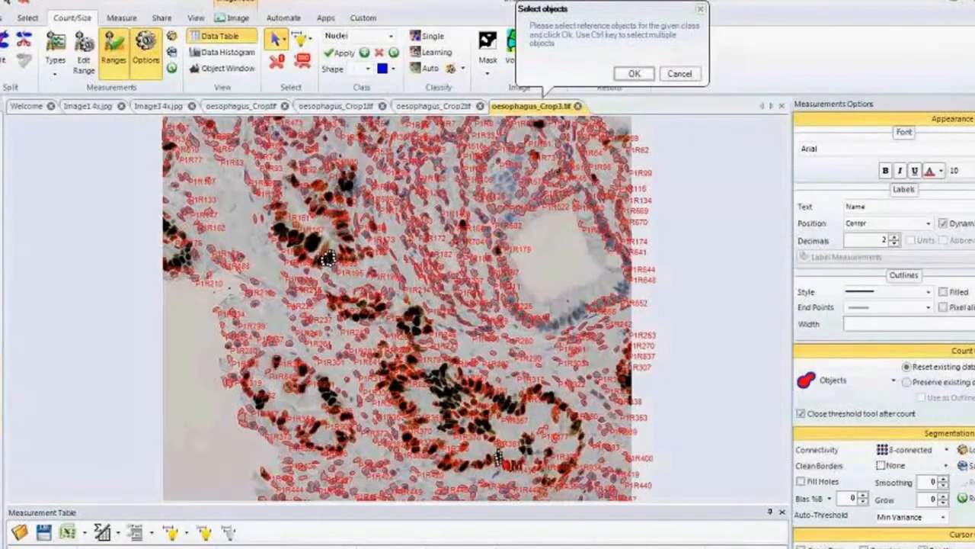
left_click(634, 73)
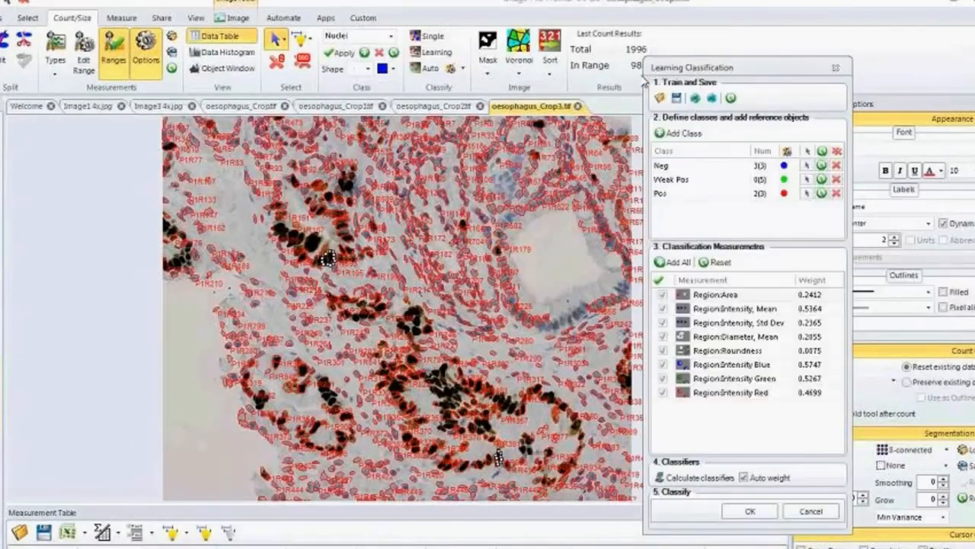
Recalculate the classifiers with automatic weighting, classify the nuclei of oesophagus_Crop3.tif and show their outlines filled.
left_click(688, 480)
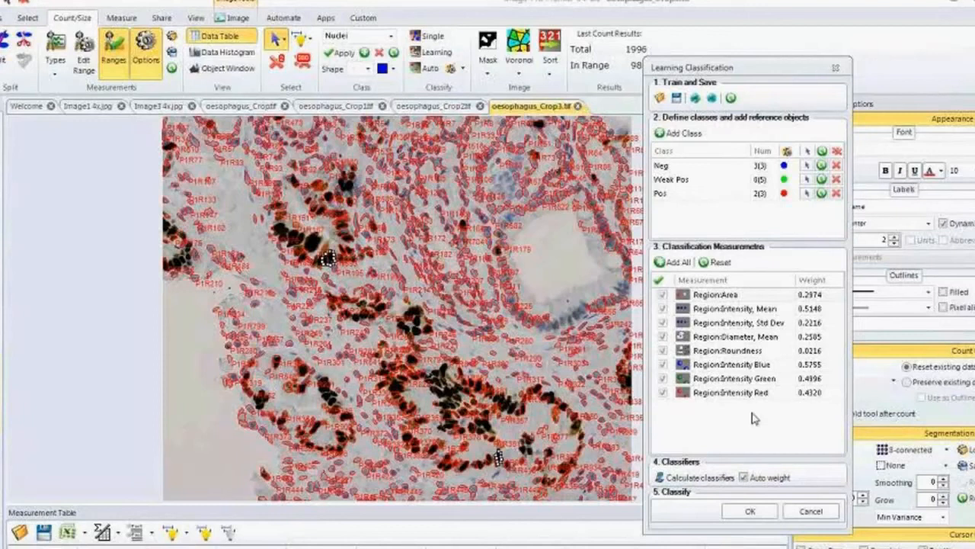
left_click(748, 515)
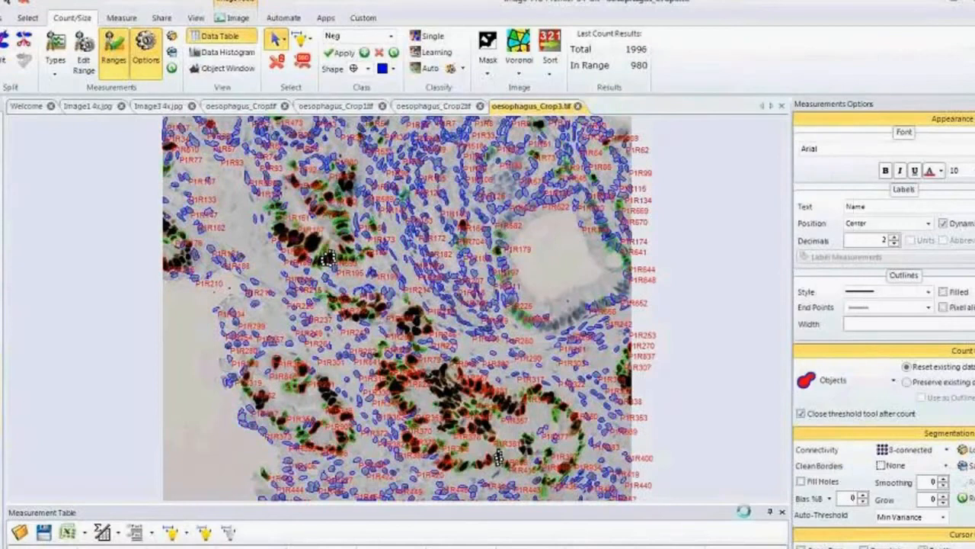
left_click(944, 292)
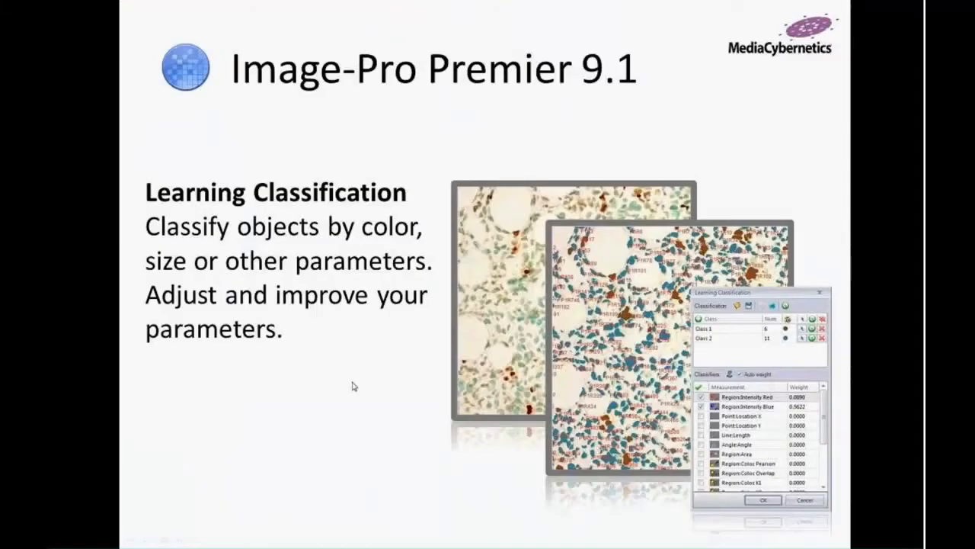
left_click(353, 381)
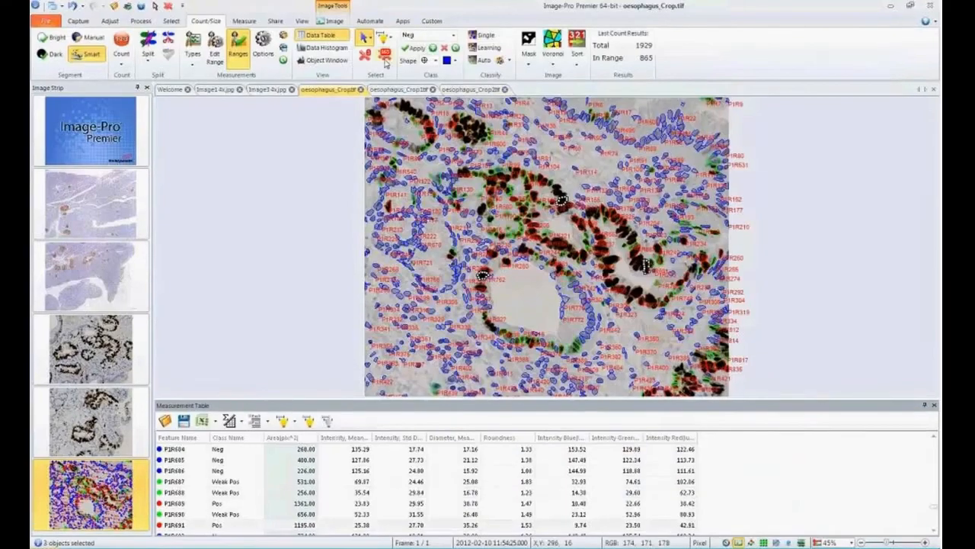
Delete all counted objects from the image oesophagus_Crop.tif.
left_click(384, 57)
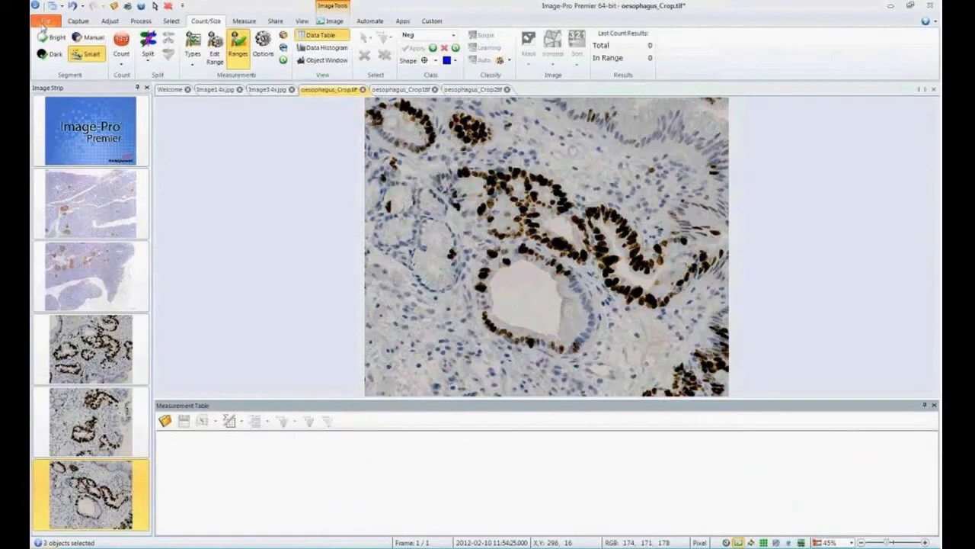
Open the demo image 15' HGF LAMP488 4.lsm from the Colocalization folder and close the Measurement Table.
left_click(44, 23)
mouse_move(74, 64)
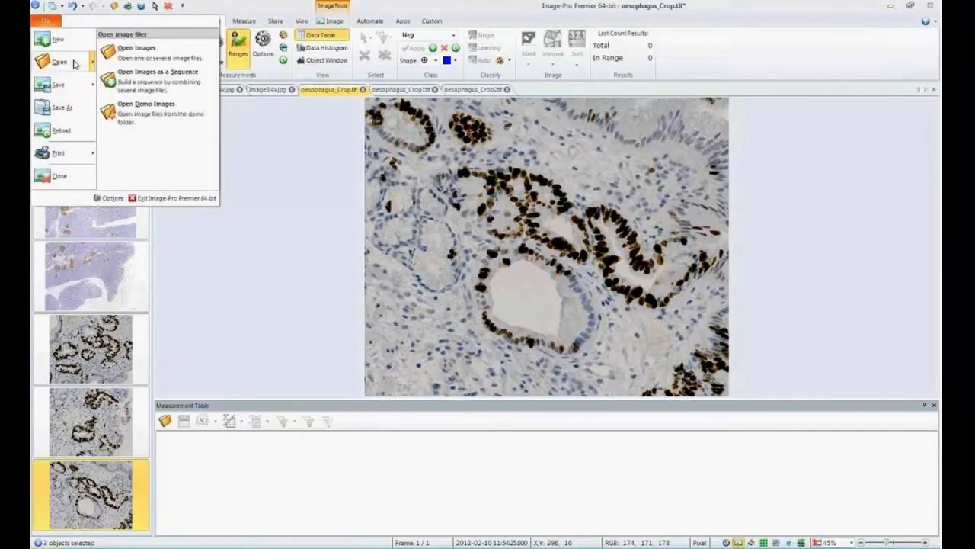
left_click(145, 107)
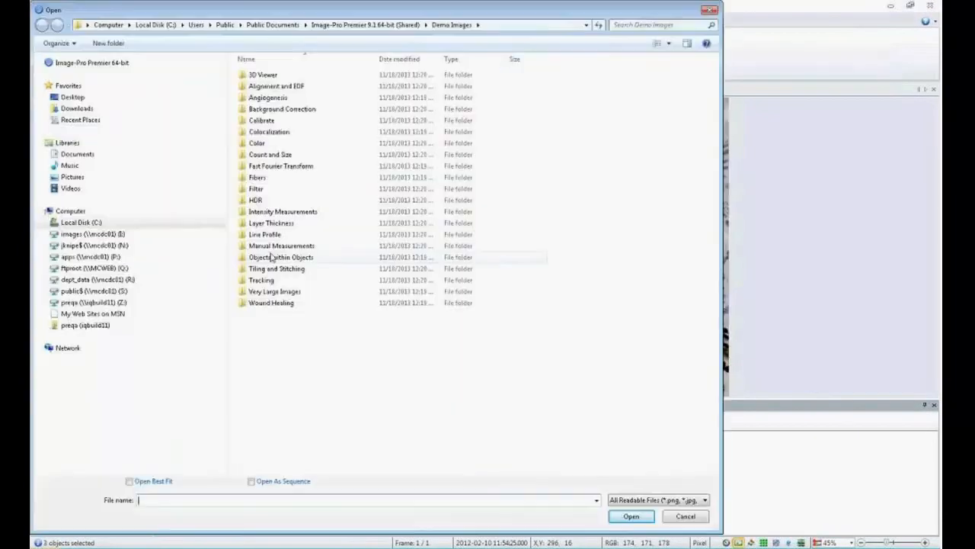
double_click(262, 131)
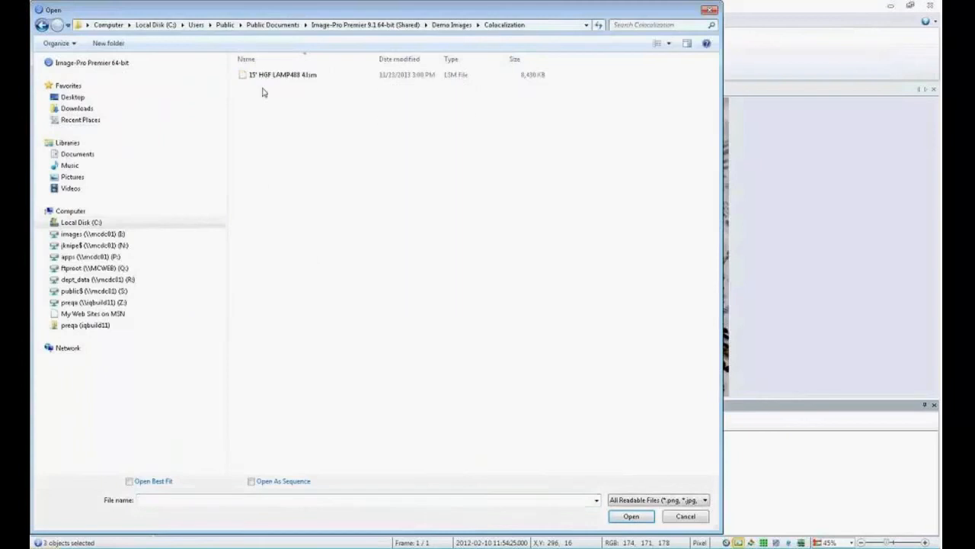
double_click(262, 76)
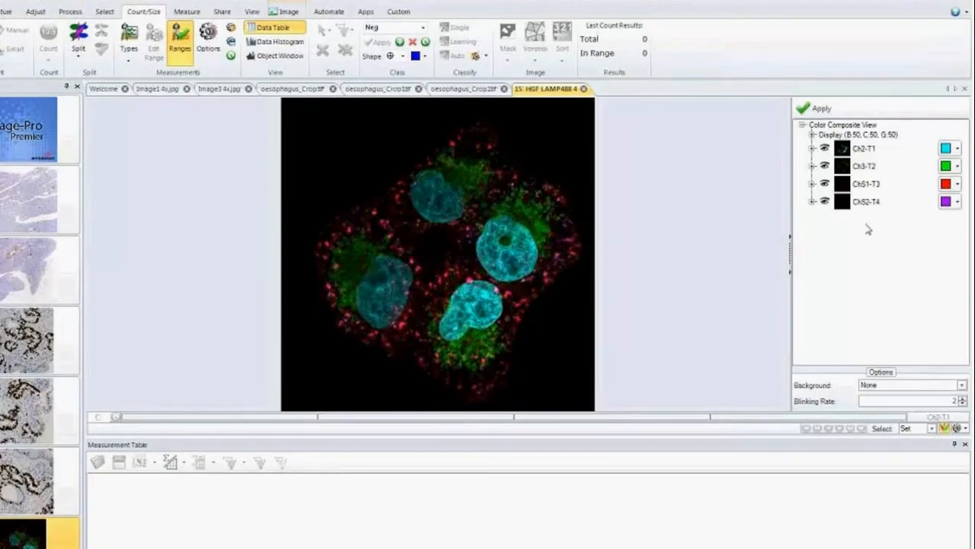
left_click(965, 444)
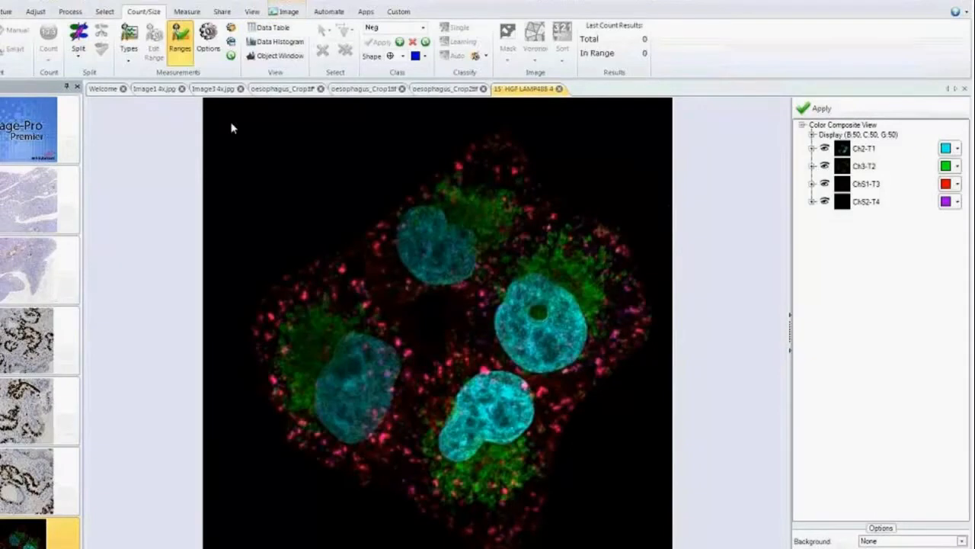
Set up a colocalization with ChS1-T3 as first image, ChS2-T4 as second image and Ch2-T1 as parent image.
left_click(188, 12)
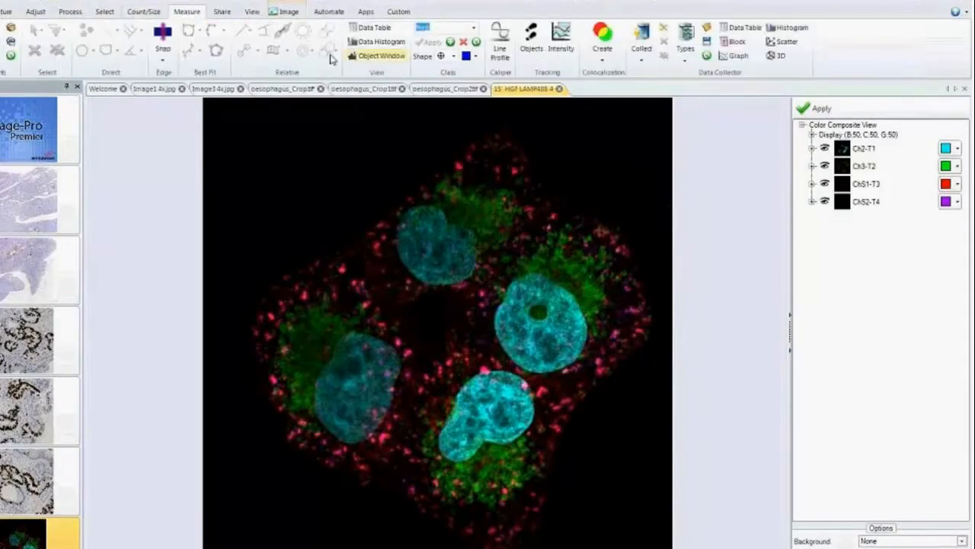
left_click(604, 64)
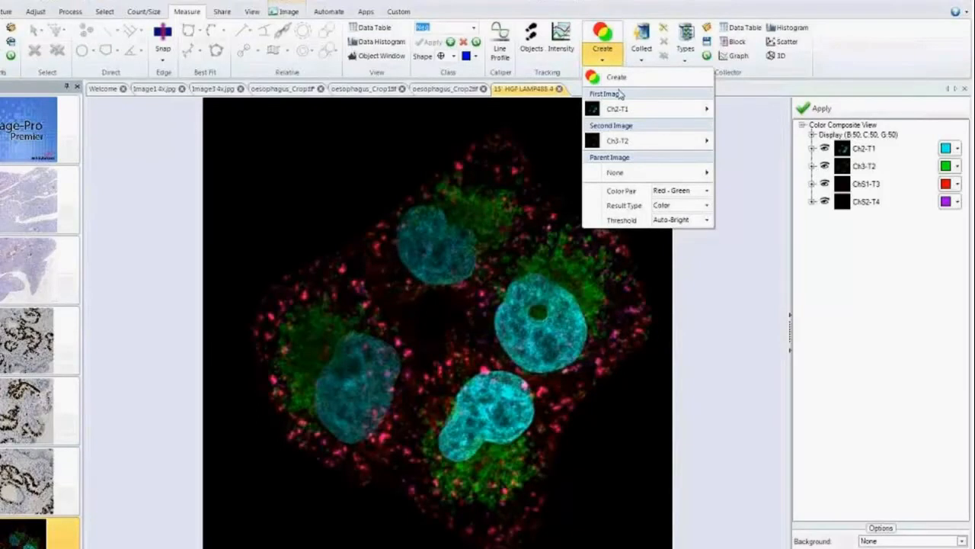
mouse_move(706, 112)
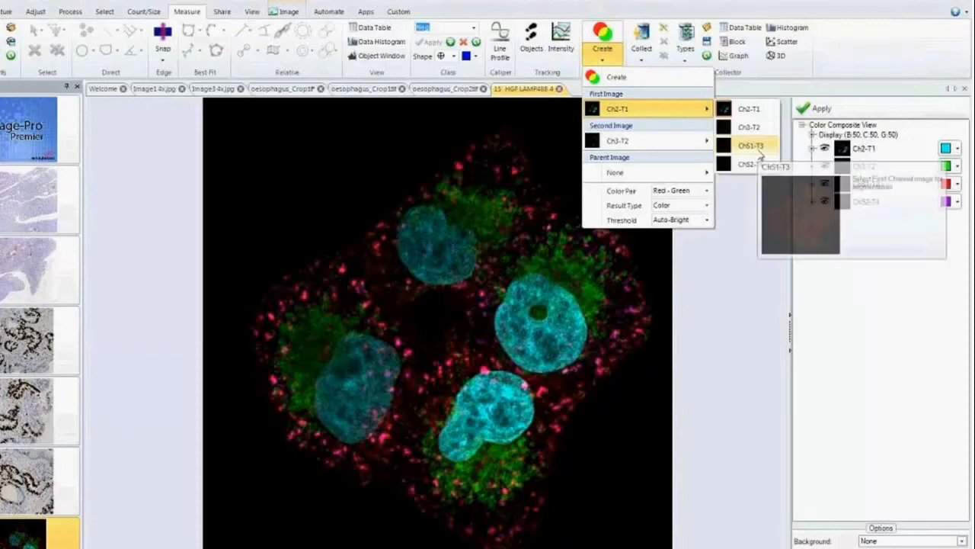
left_click(758, 151)
left_click(602, 52)
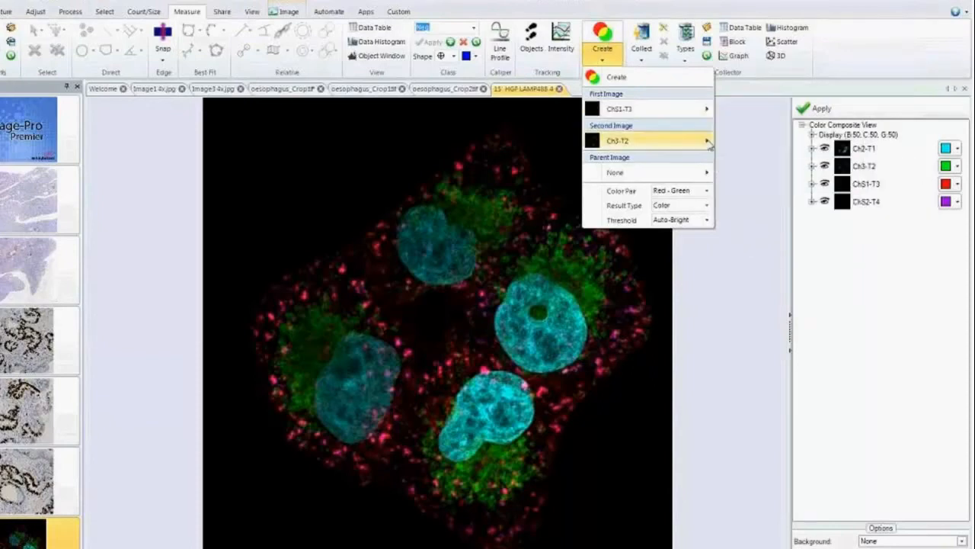
mouse_move(707, 143)
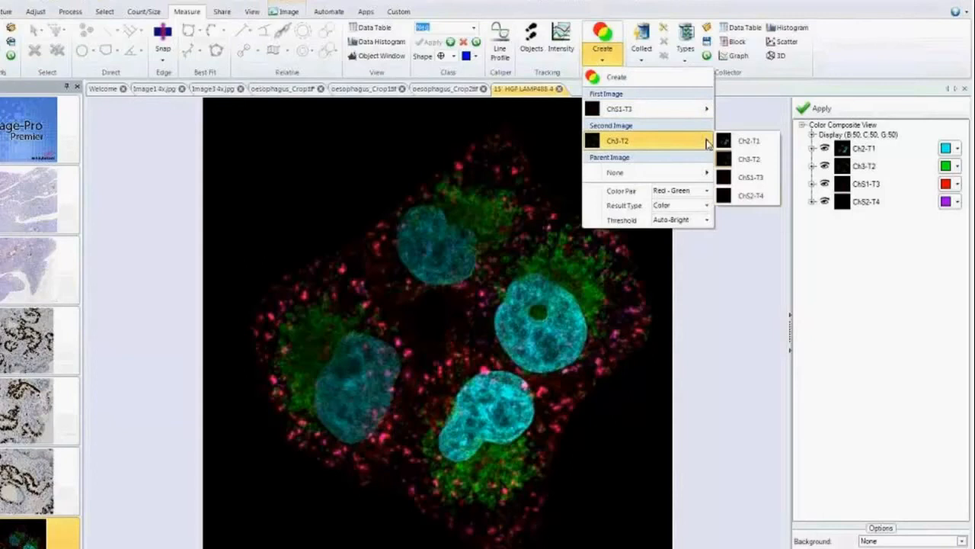
left_click(739, 196)
mouse_move(709, 175)
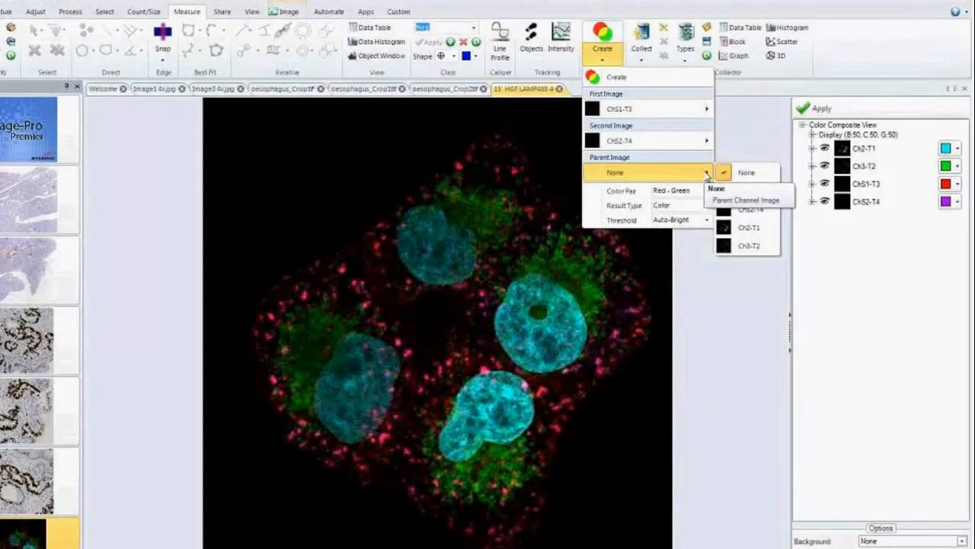
mouse_move(739, 235)
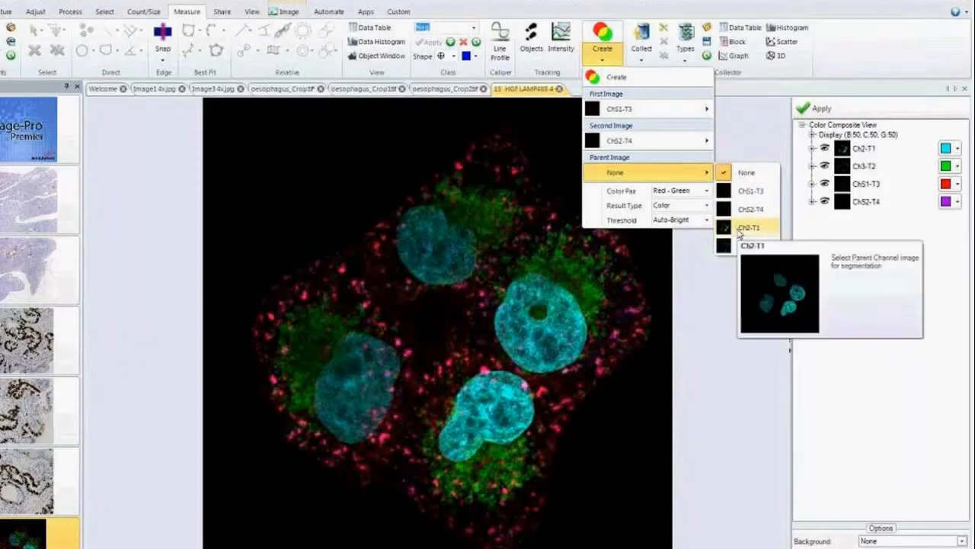
left_click(739, 229)
Create the colocalization image with the Red - Green color pair, Color result type and Auto-Bright threshold.
left_click(706, 190)
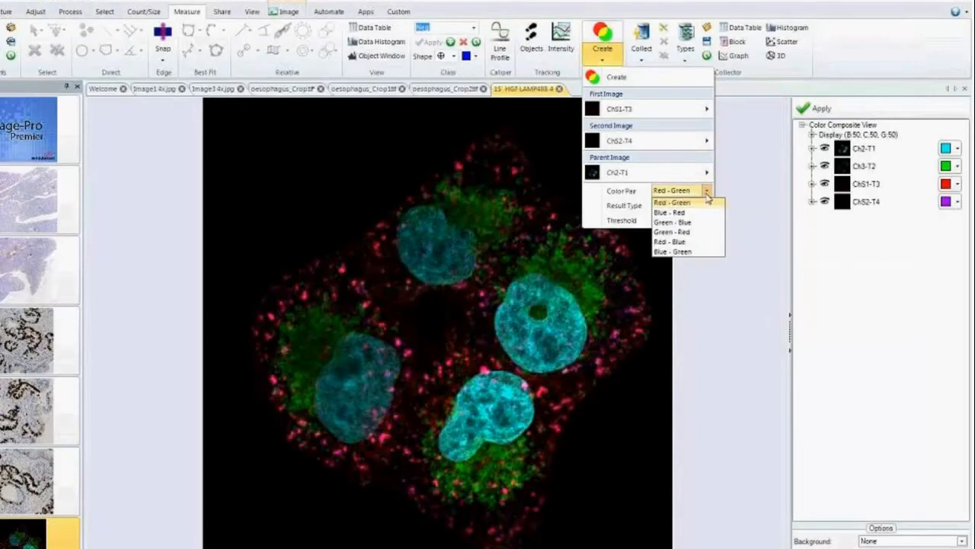
left_click(688, 212)
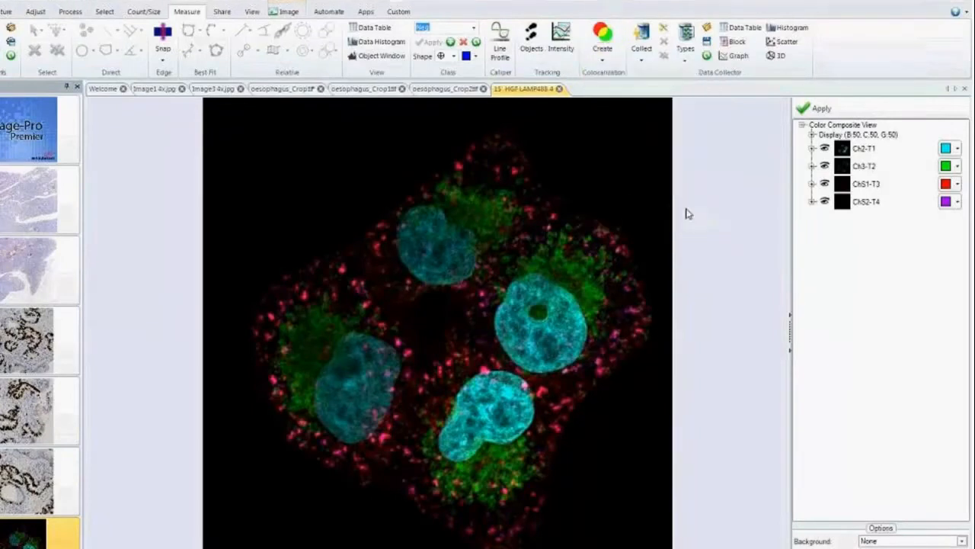
left_click(604, 62)
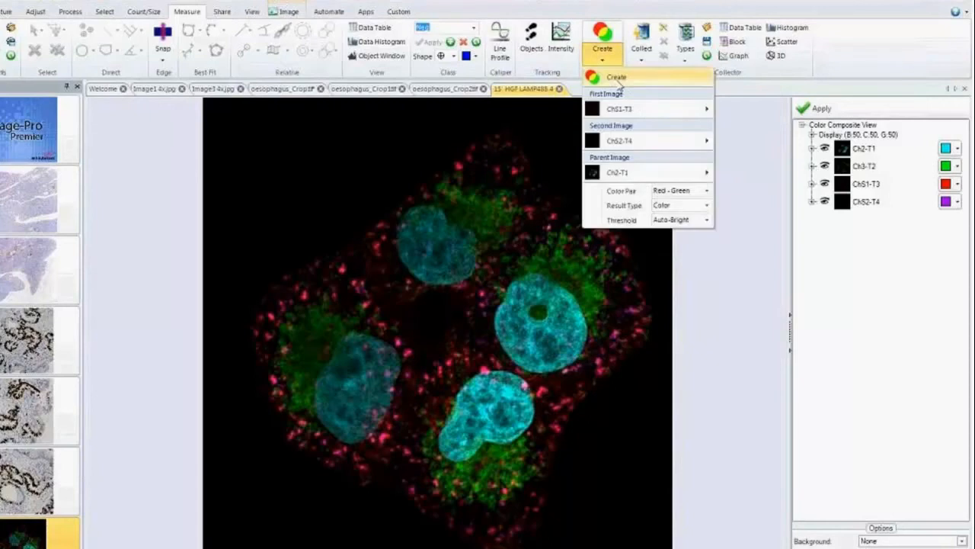
left_click(707, 206)
left_click(706, 208)
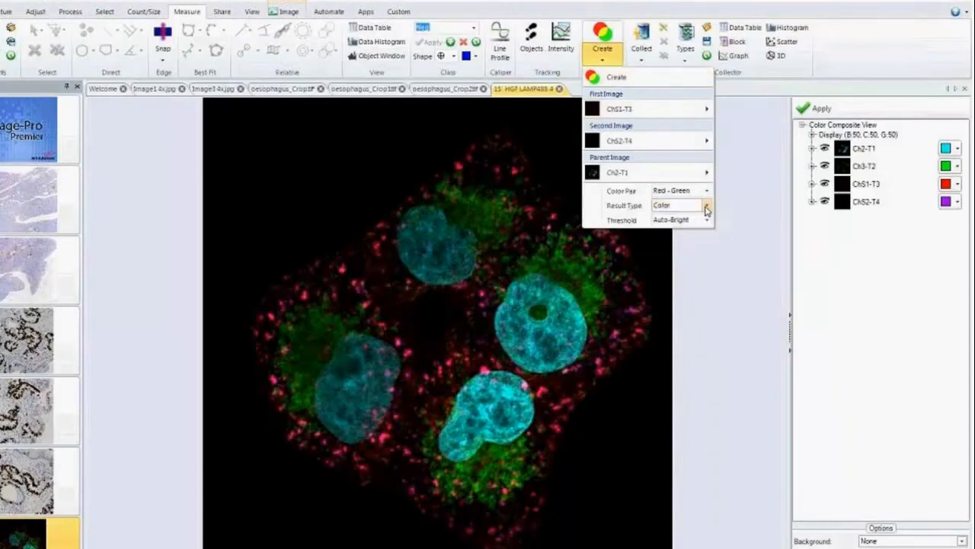
left_click(707, 219)
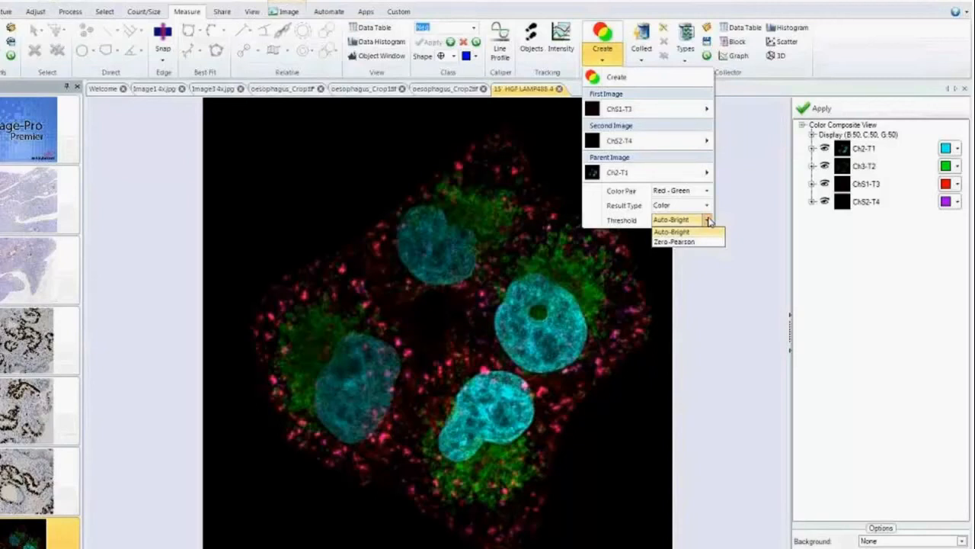
left_click(614, 77)
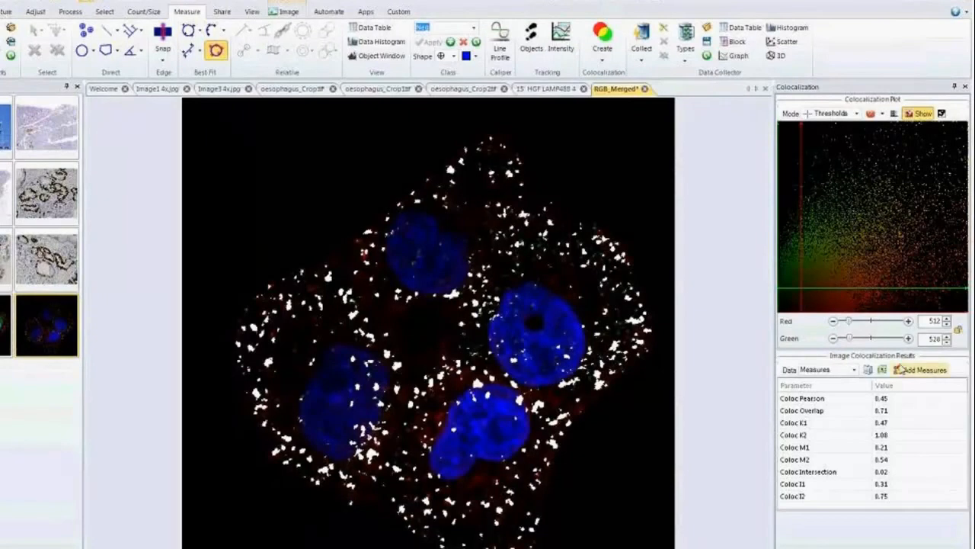
Set the colocalization thresholds to Red 435 and Green 566, and lower the blue parent channel's threshold start to 114.
left_click_drag(851, 324, 849, 341)
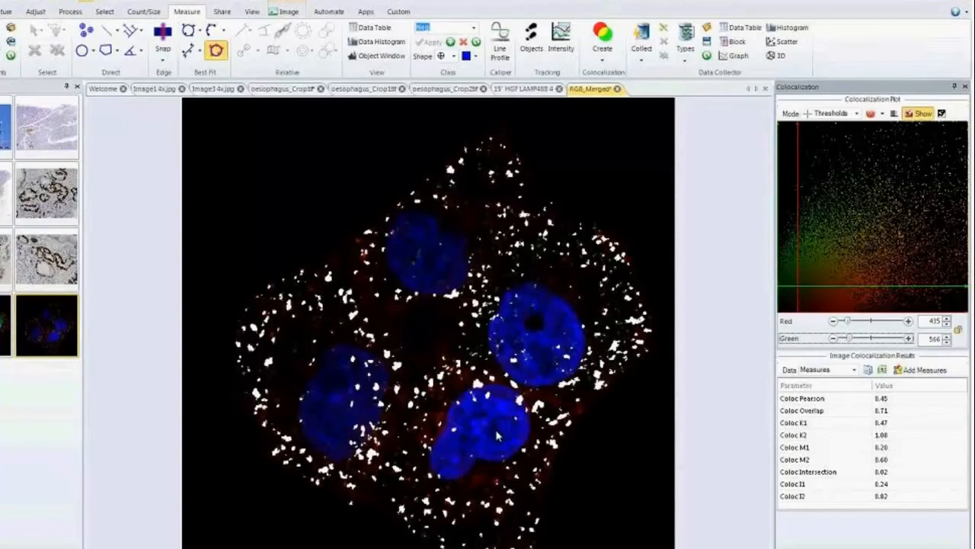
left_click(919, 116)
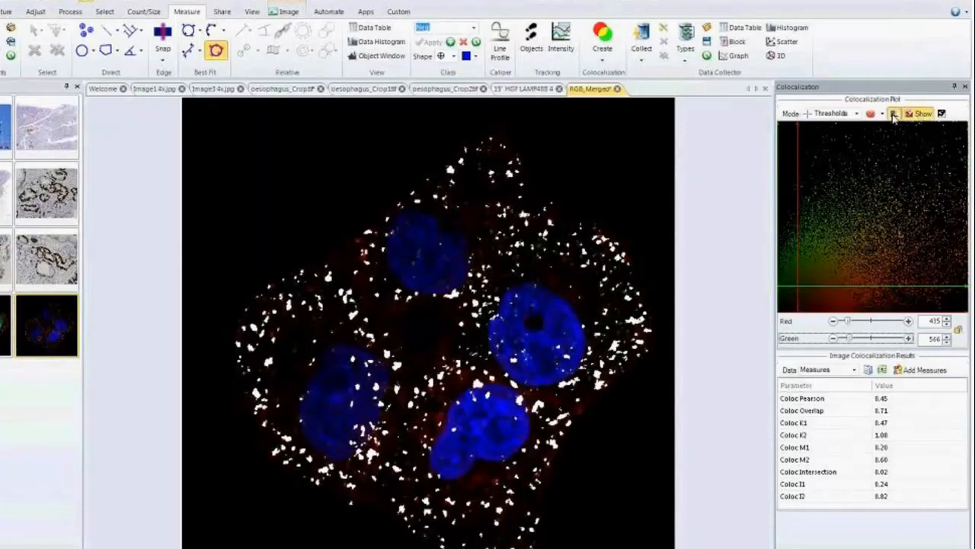
left_click(894, 113)
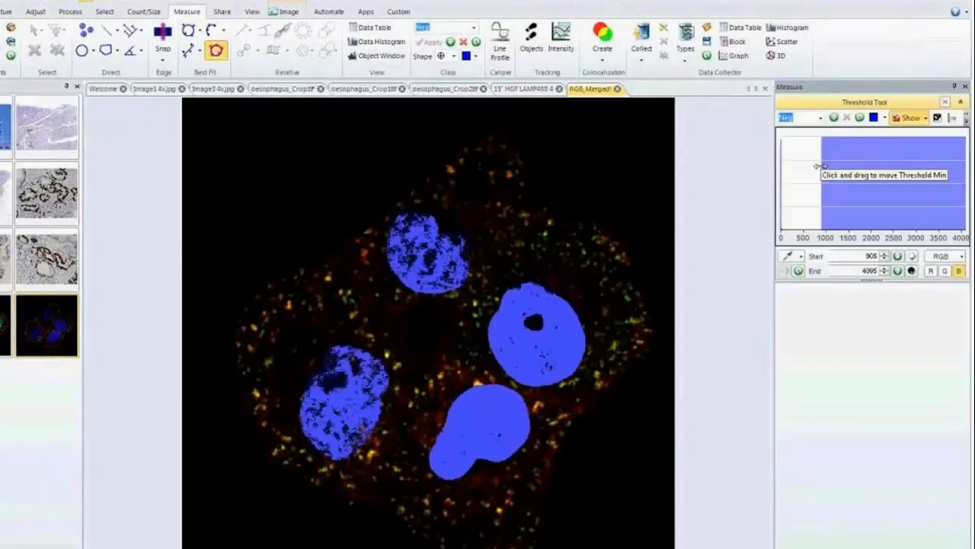
left_click_drag(820, 165, 786, 177)
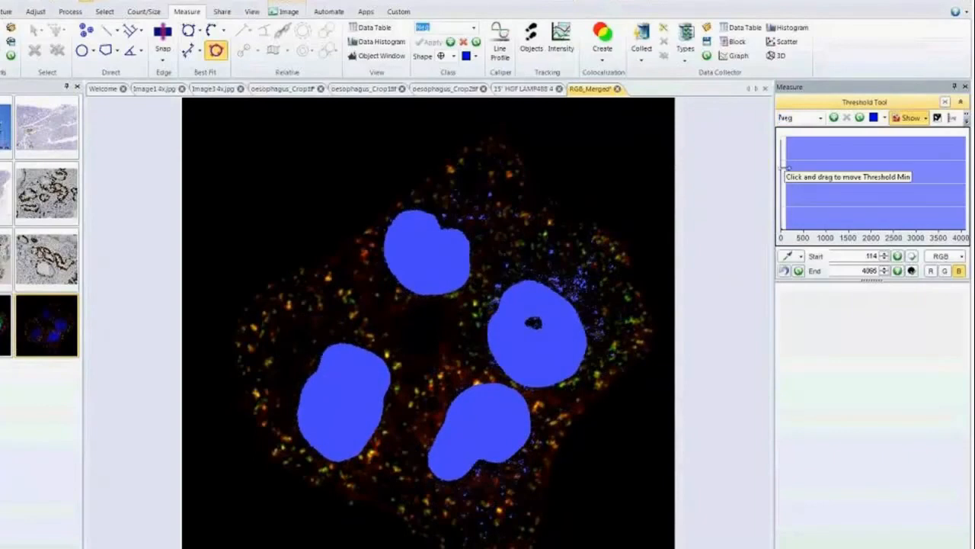
Clear all selected count measurements and add only the region Area measurement.
left_click(144, 12)
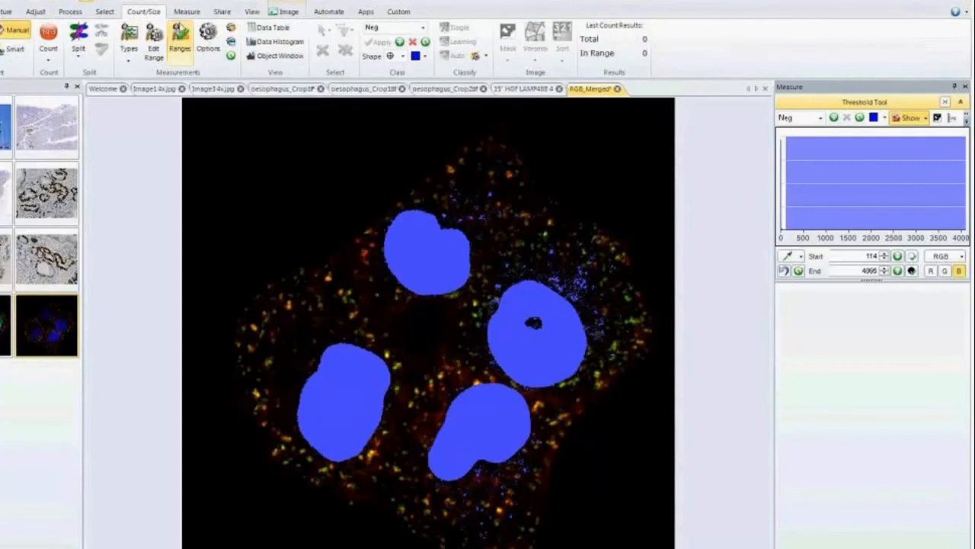
left_click(181, 52)
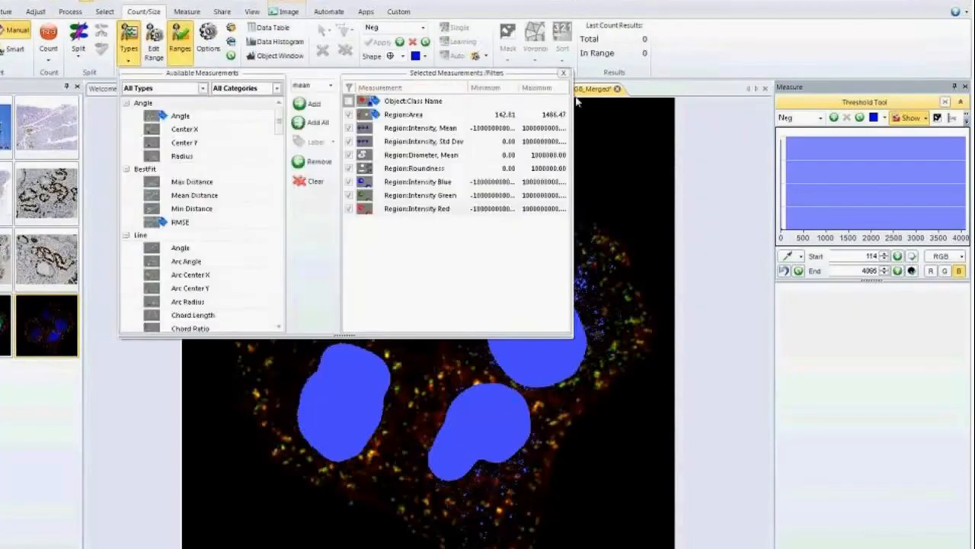
left_click(502, 115)
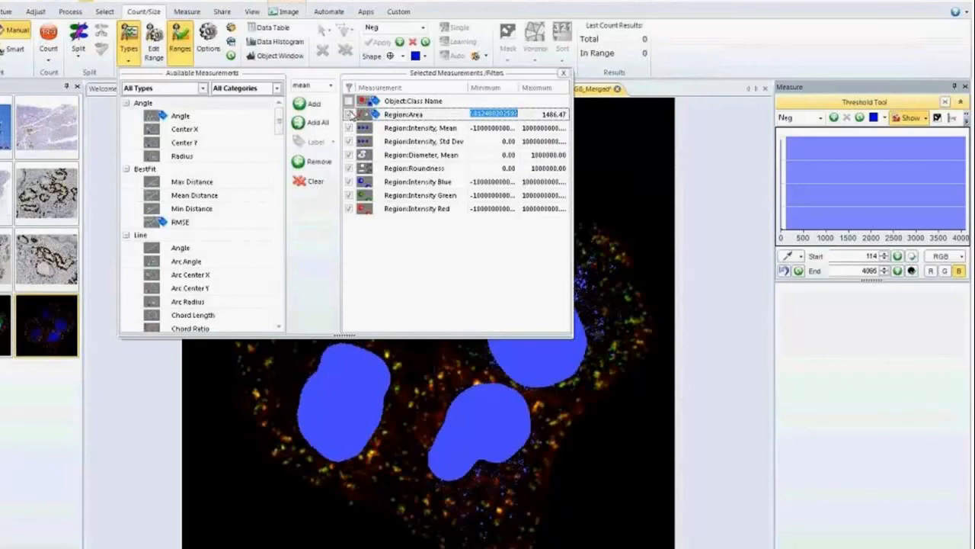
left_click(315, 182)
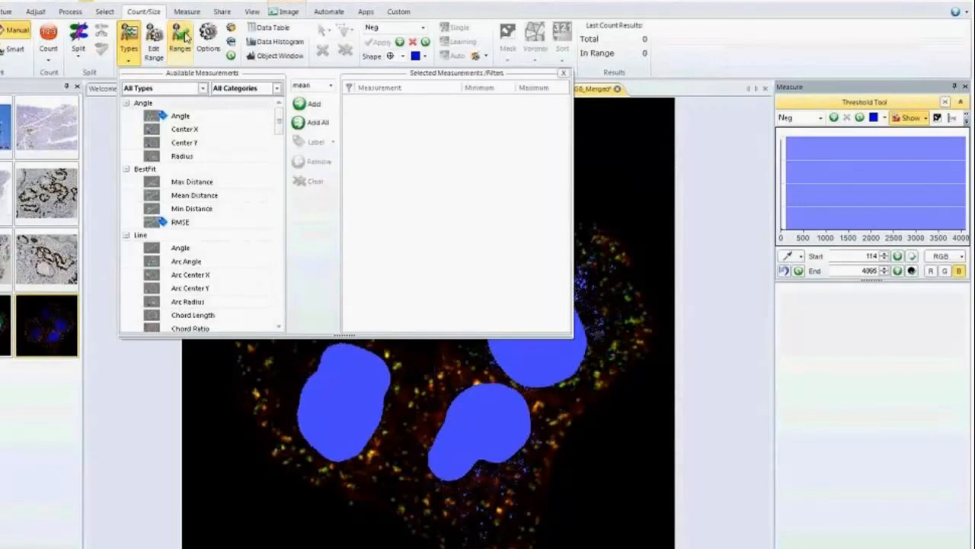
left_click_drag(279, 118, 279, 183)
left_click(202, 144)
left_click(312, 104)
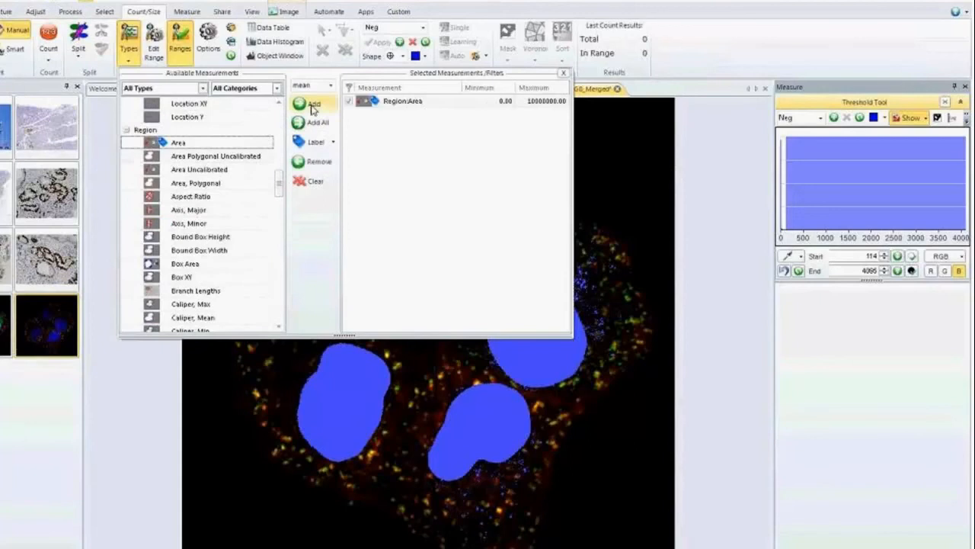
Set the minimum of the region Area filter to 500 and close the measurement selection.
double_click(512, 101)
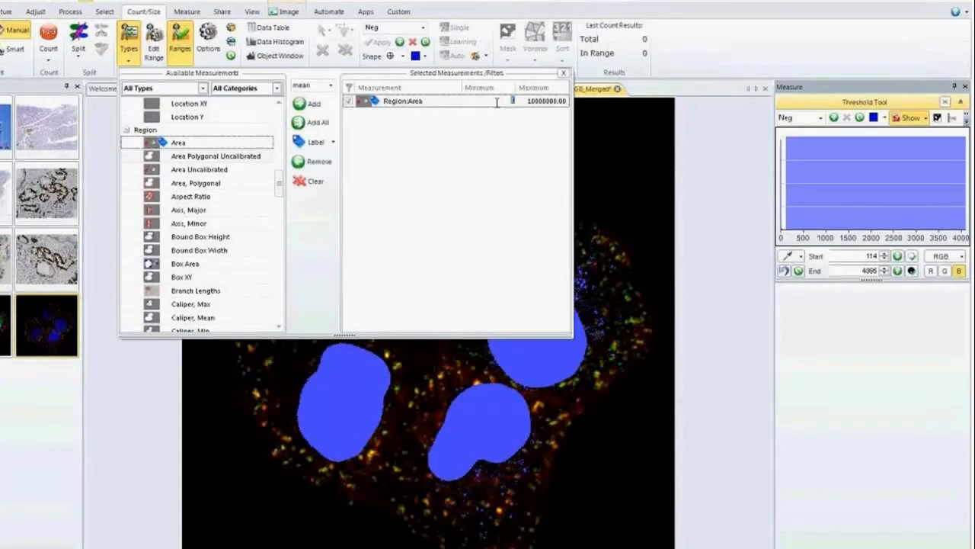
type("500")
left_click(564, 76)
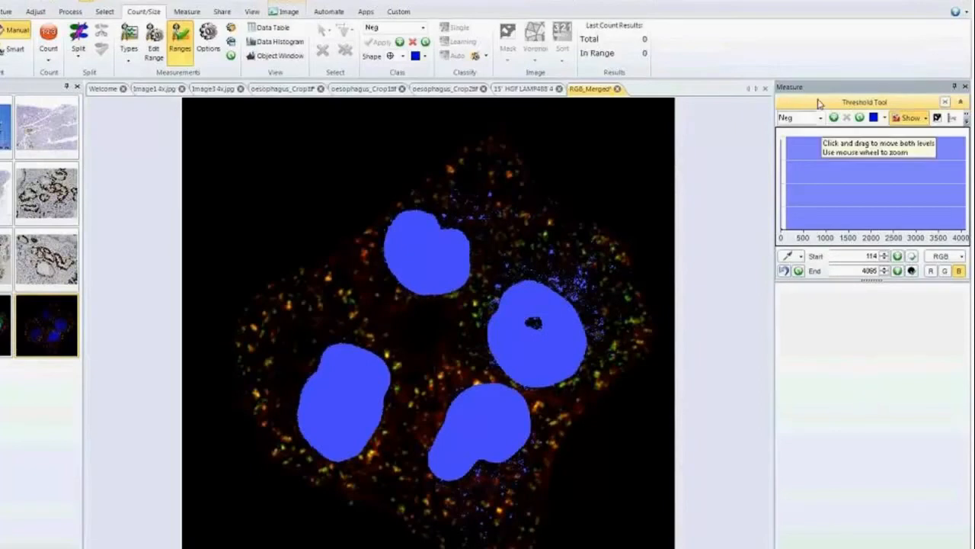
Raise the blue channel's threshold start to 263 and count the parent nuclei in the merged image.
mouse_move(783, 191)
left_mouse_down()
mouse_move(792, 200)
mouse_move(792, 190)
left_mouse_up()
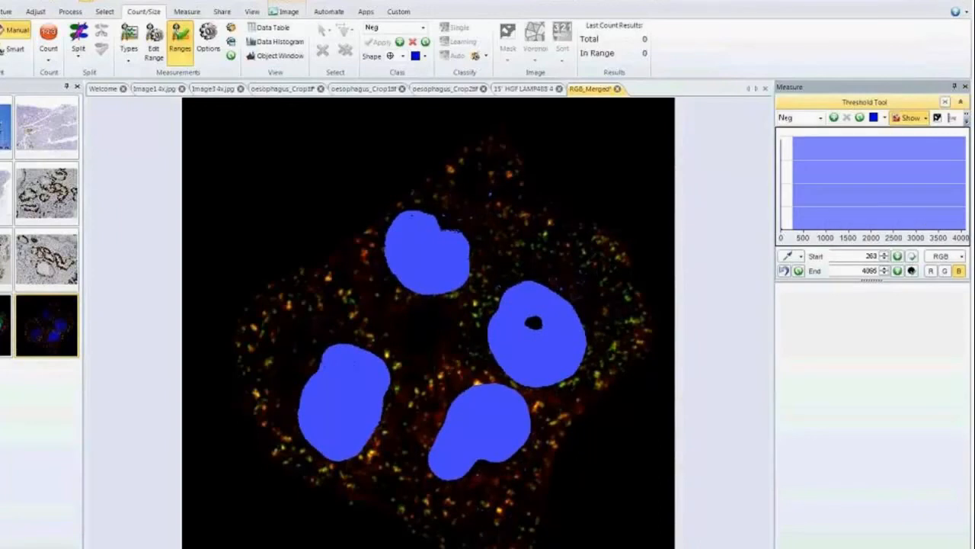
left_click(870, 545)
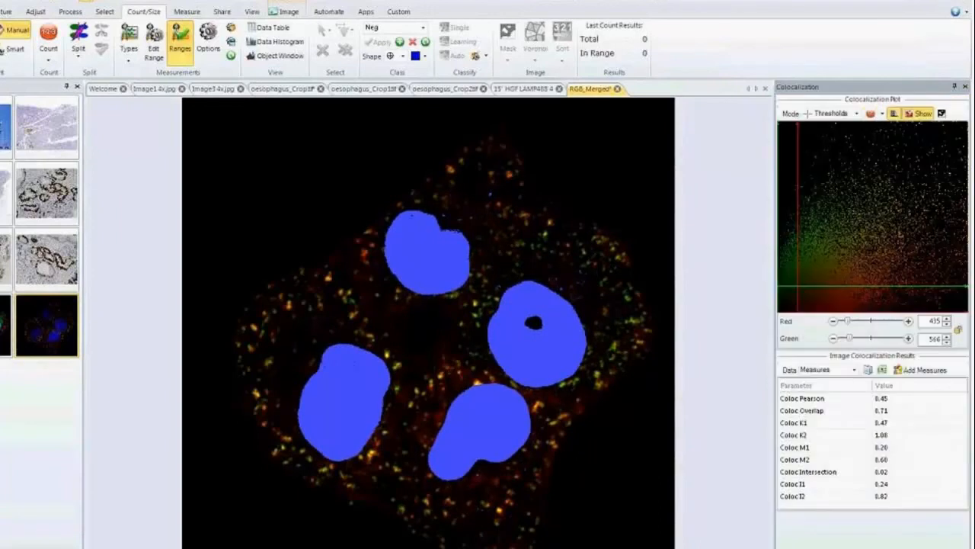
left_click(873, 116)
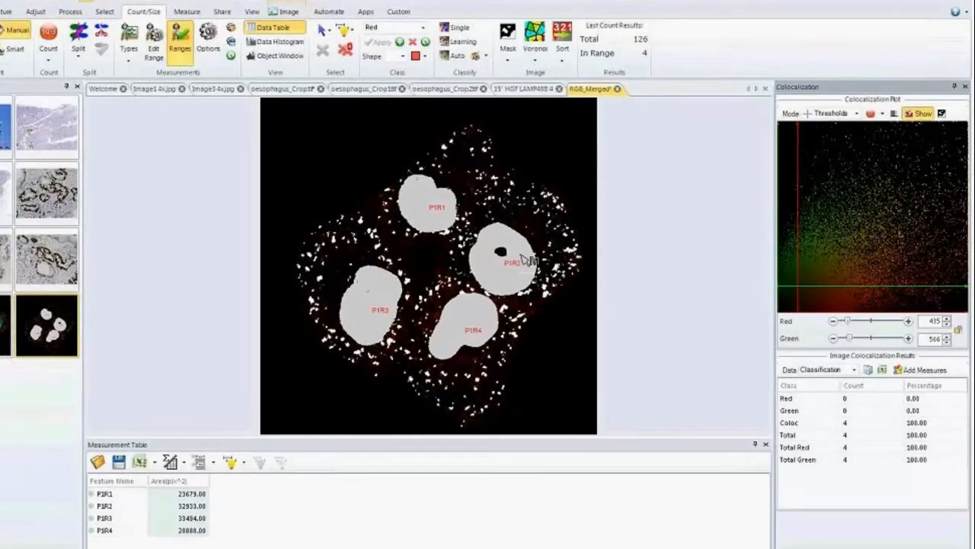
Add the colocalization measures to the measurement table and review the added columns for each nucleus.
left_click(916, 372)
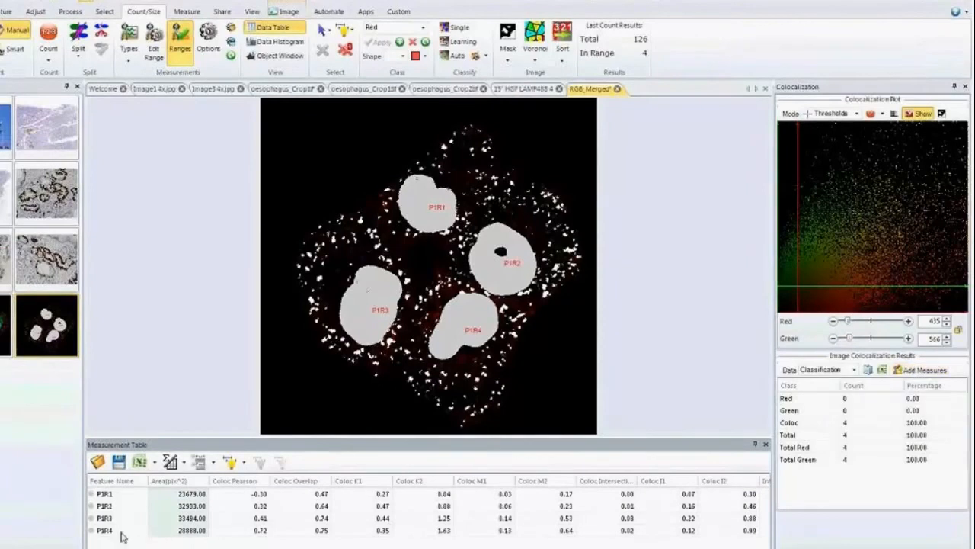
scroll(429, 505, "right", 3)
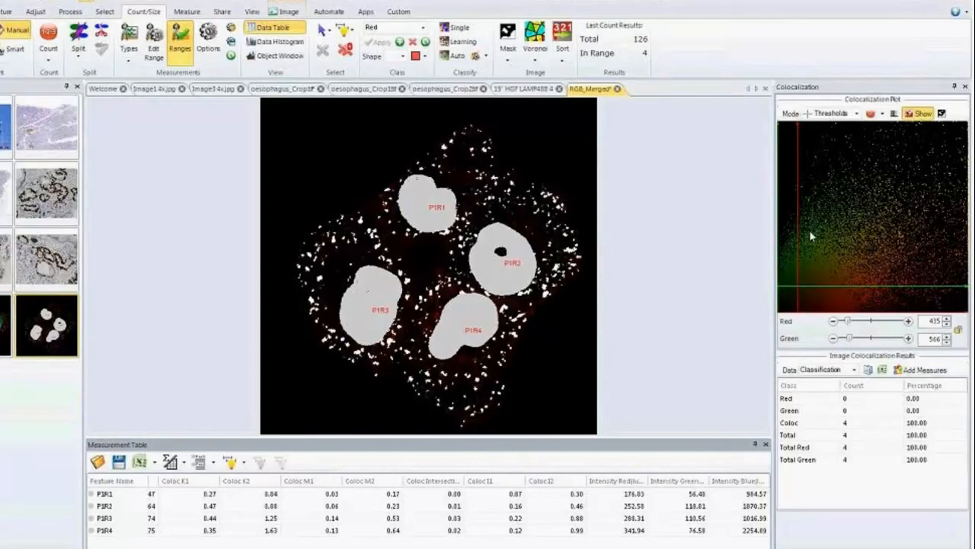
Vary the colocalization thresholds to compare the per-nucleus results, ending at Red 348 and Green 653.
left_click_drag(852, 323, 869, 323)
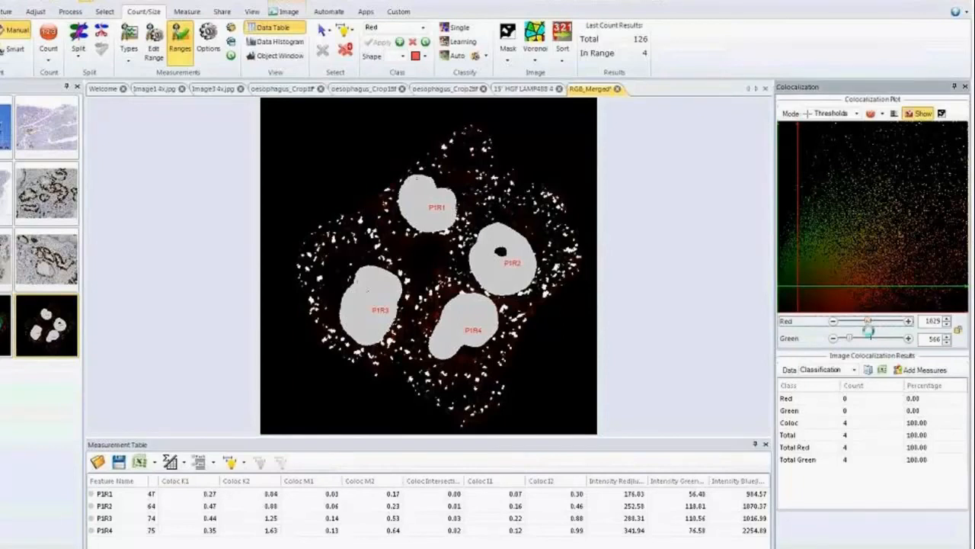
left_click(868, 340)
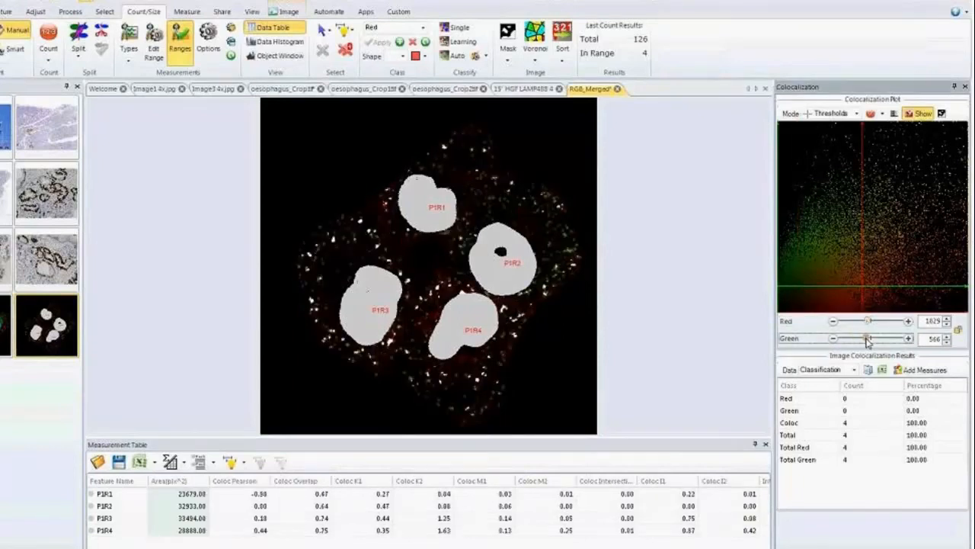
left_click_drag(867, 339, 849, 324)
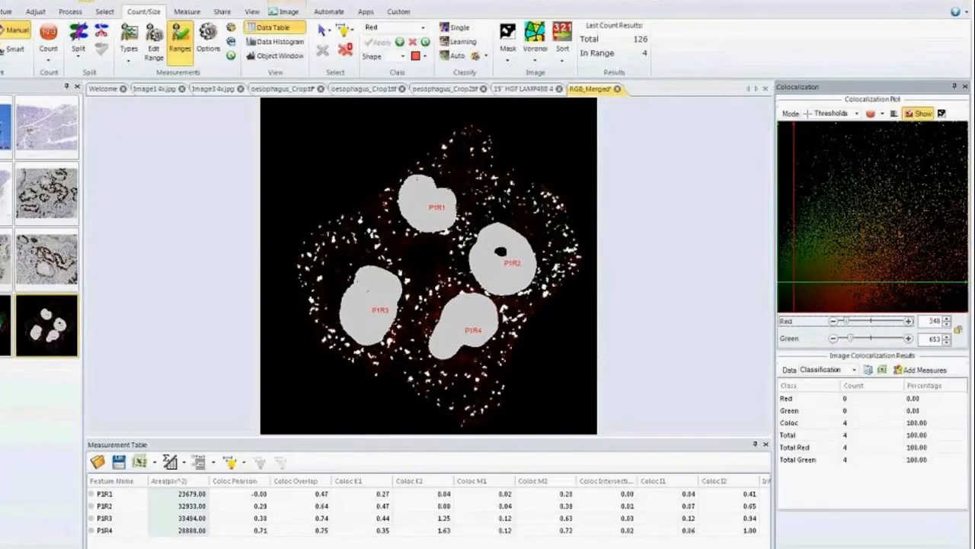
Delete all counted nuclei and outline a polygon region of about 17,460 square pixels above the nuclei, near the top of the cell cluster.
left_click(346, 51)
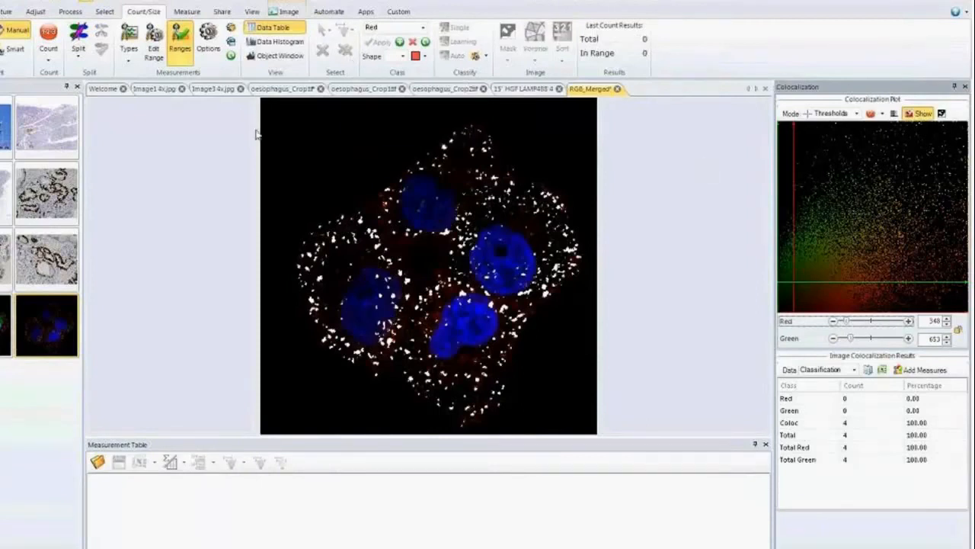
left_click(186, 12)
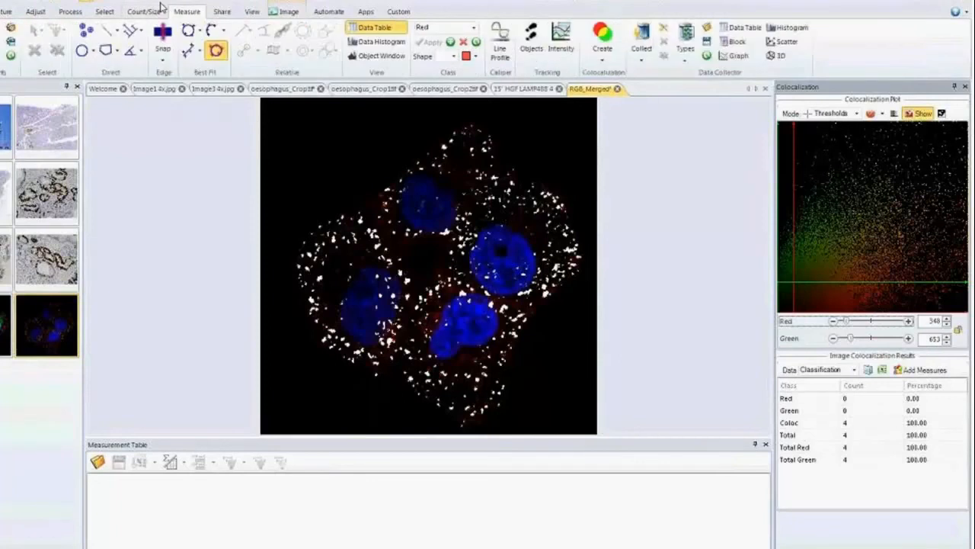
left_click(106, 50)
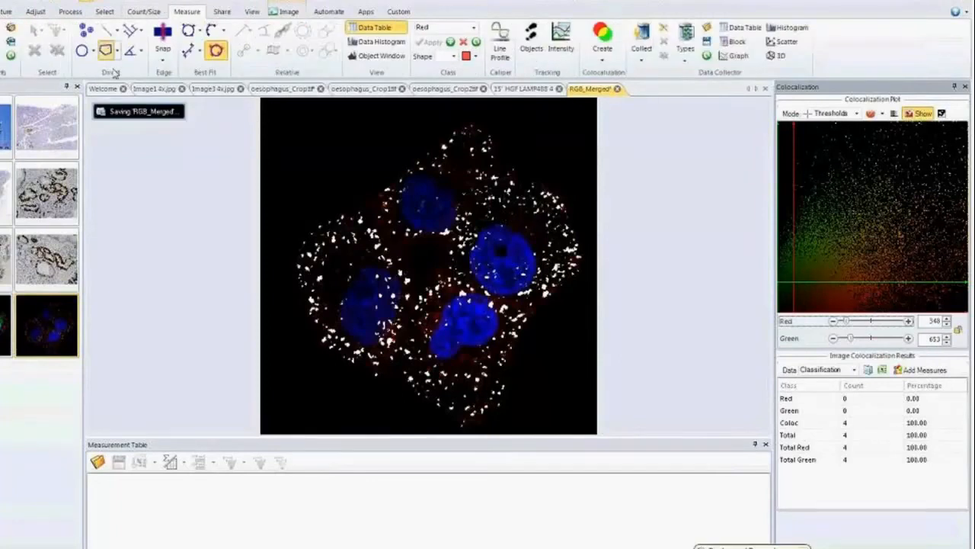
mouse_move(480, 152)
left_mouse_down()
mouse_move(460, 168)
mouse_move(480, 205)
mouse_move(503, 165)
mouse_move(483, 151)
left_mouse_up()
Turn off the filled display in the measurement outline options so the region shows only as an outline.
left_click(143, 12)
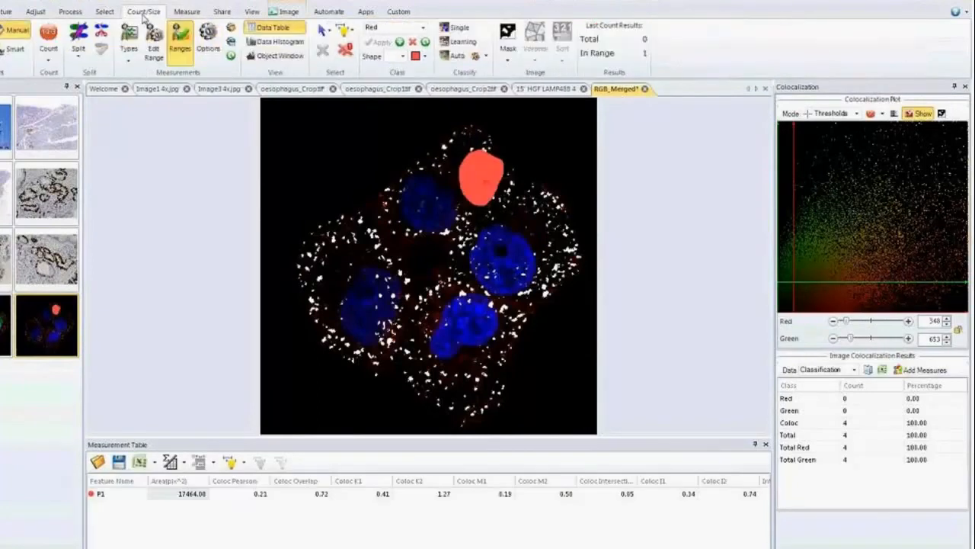
left_click(208, 42)
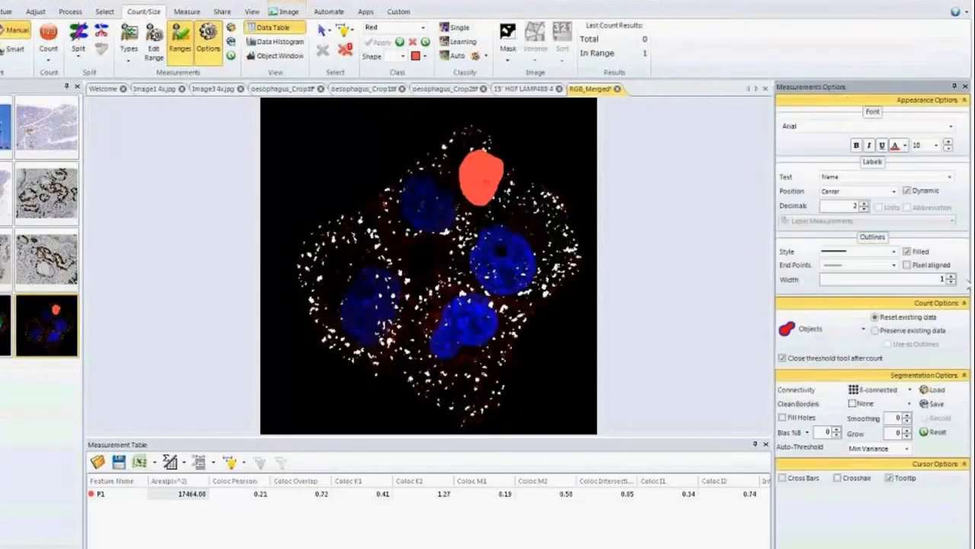
left_click(907, 251)
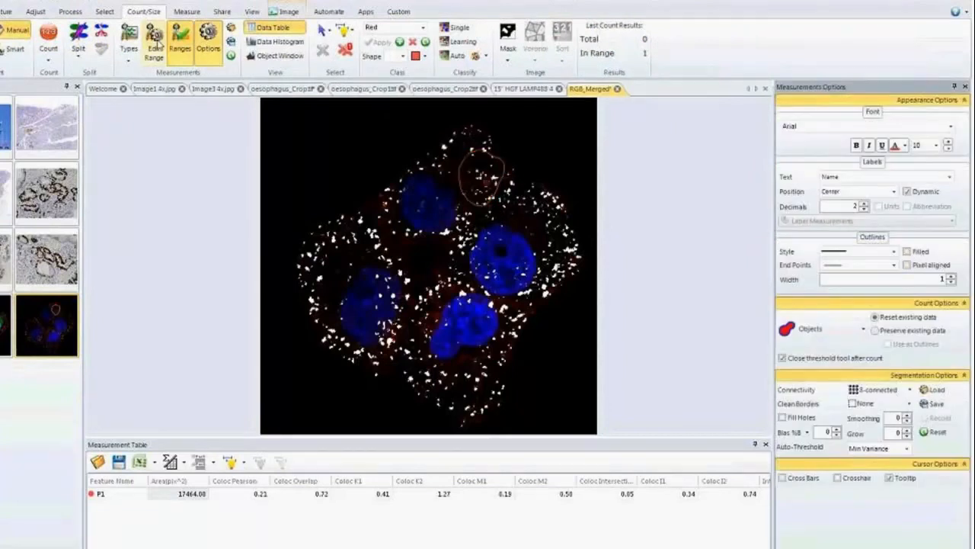
Outline two more polygon regions around the lower-middle and lower-left nuclei, about 50,500 and 40,800 square pixels.
left_click(186, 12)
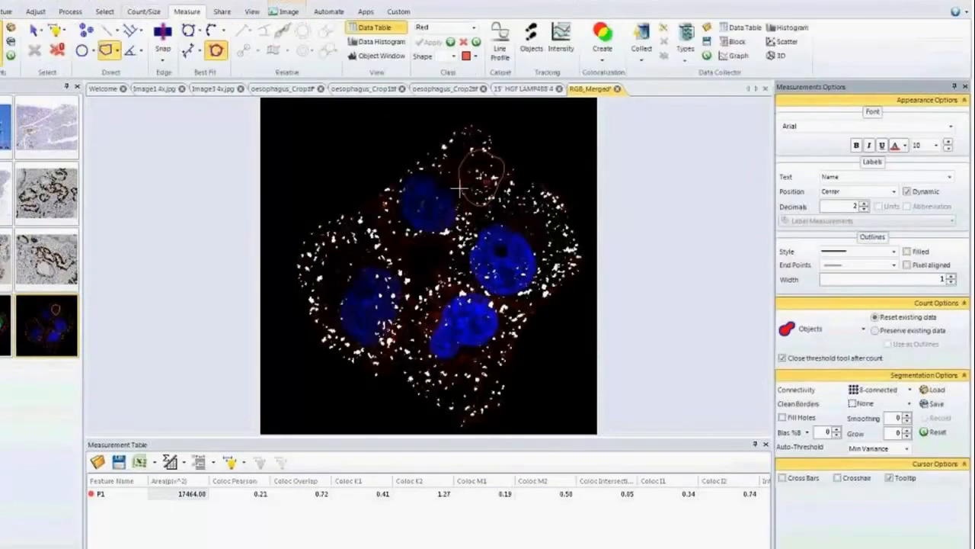
left_click(107, 59)
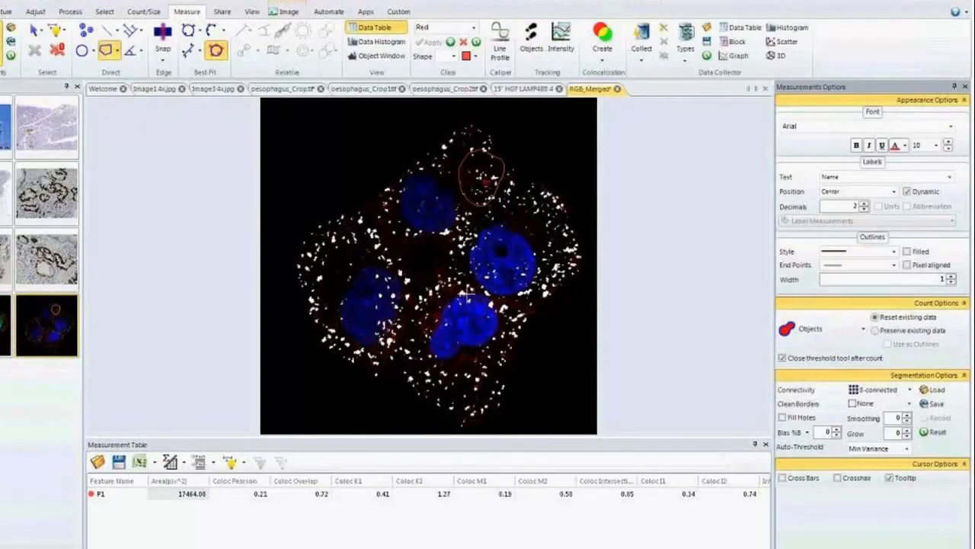
mouse_move(464, 293)
left_mouse_down()
mouse_move(451, 296)
mouse_move(434, 362)
mouse_move(499, 324)
mouse_move(479, 299)
left_mouse_up()
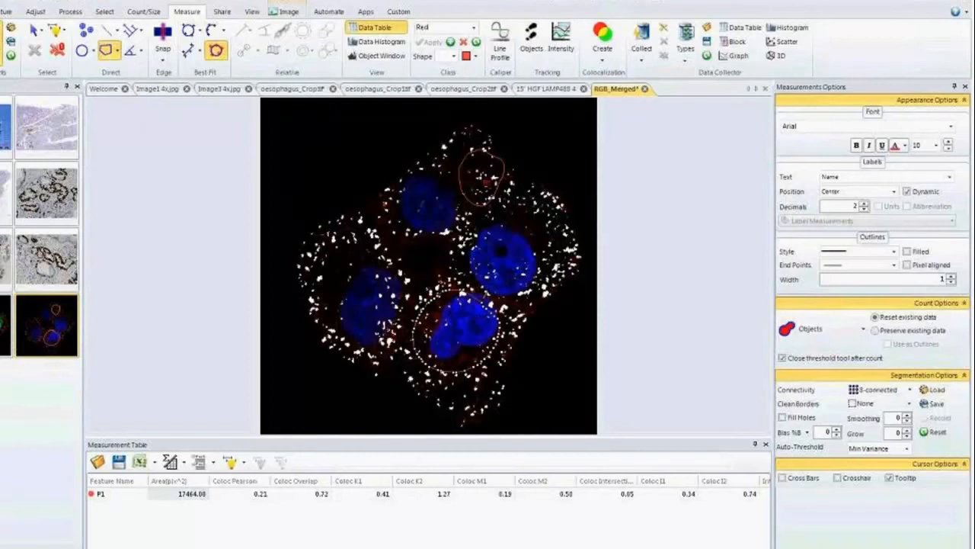
right_click(473, 291)
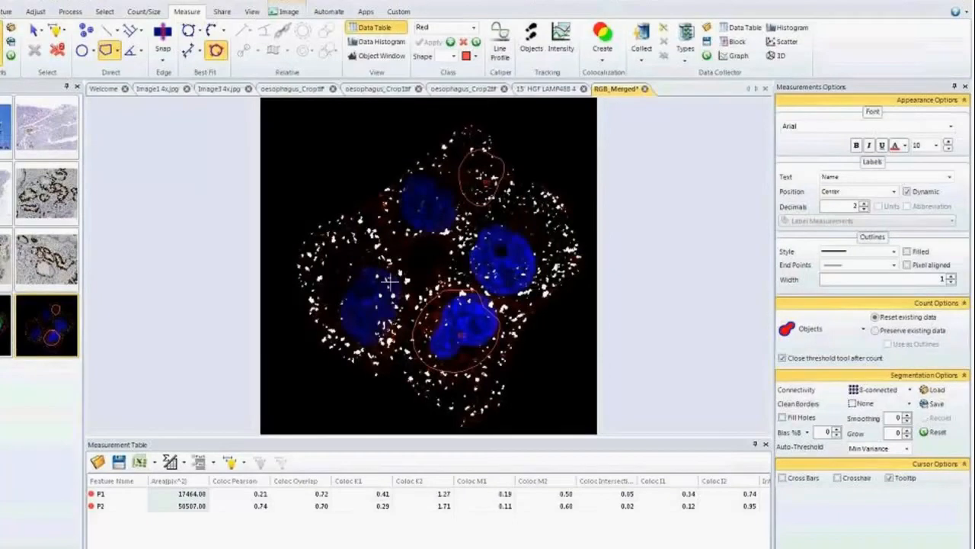
mouse_move(388, 282)
left_mouse_down()
mouse_move(366, 273)
mouse_move(343, 327)
mouse_move(400, 328)
mouse_move(388, 281)
left_mouse_up()
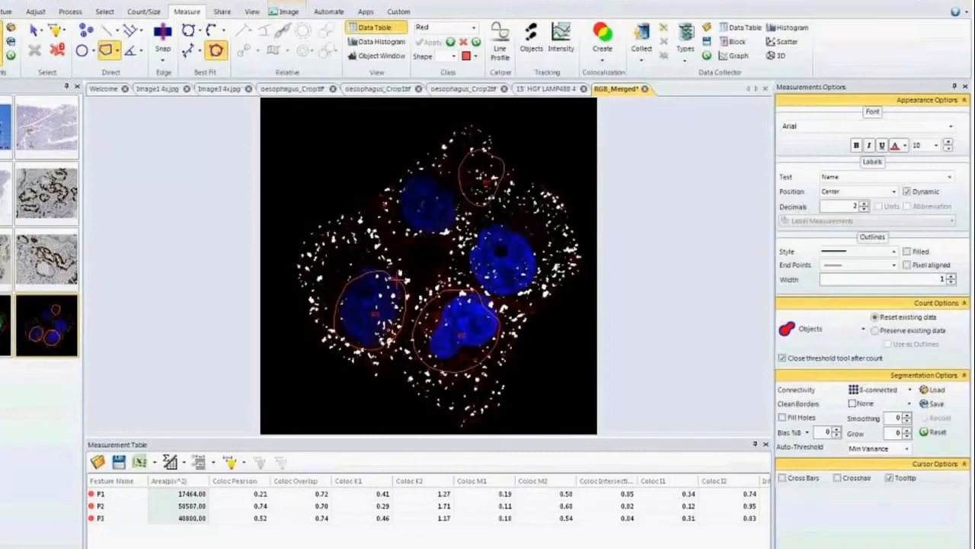
Return to the colocalization plot and raise the Red threshold to compare the results for the outlined regions.
left_click(876, 546)
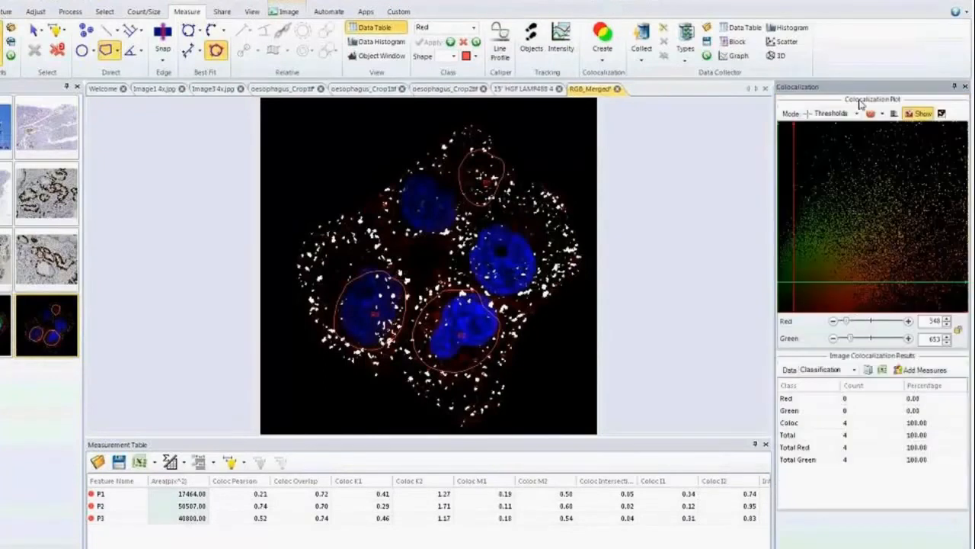
mouse_move(851, 325)
left_mouse_down()
mouse_move(861, 324)
mouse_move(848, 321)
left_mouse_up()
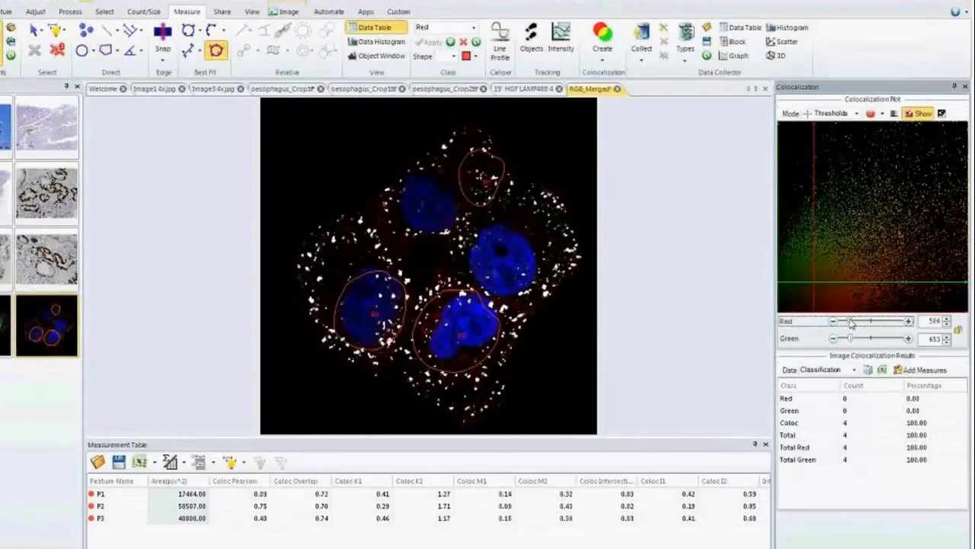
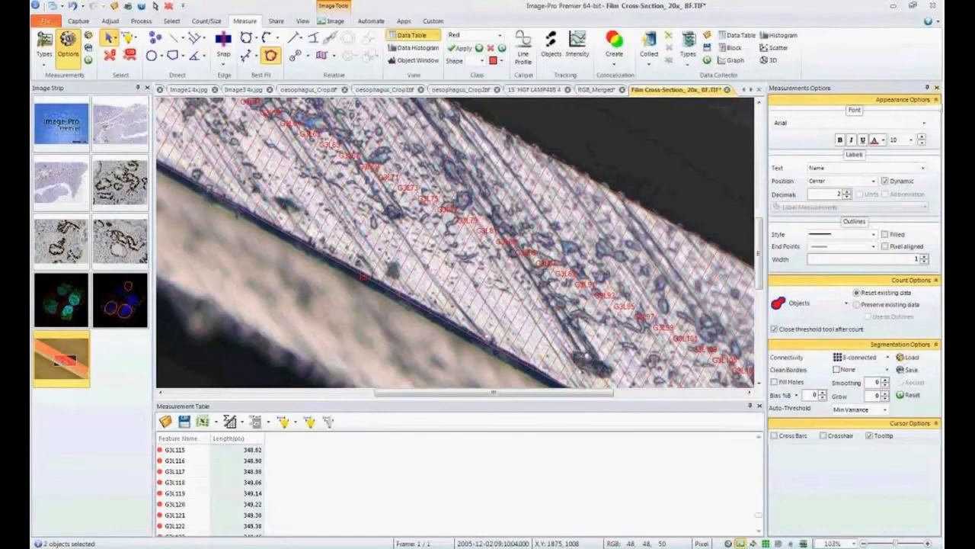
Close the Film Cross-Section image without saving its changes.
key("ctrl+F4")
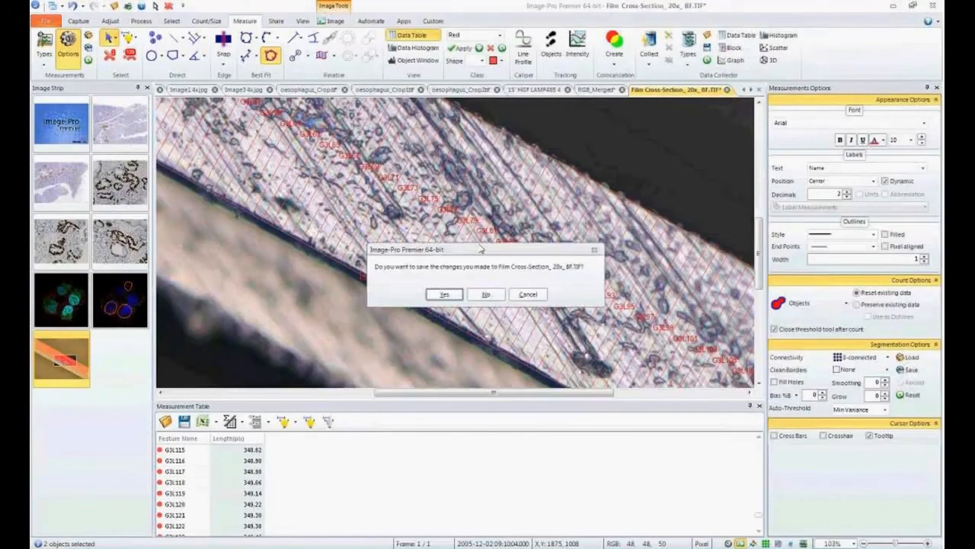
left_click(486, 295)
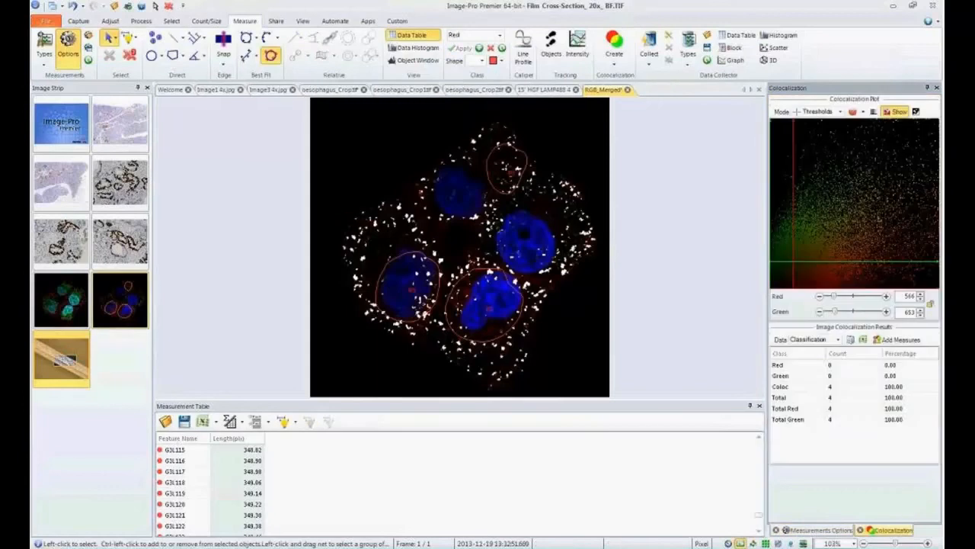
Open Batch Processing and assign the DAB DC setup macro to run before the batch.
left_click(373, 23)
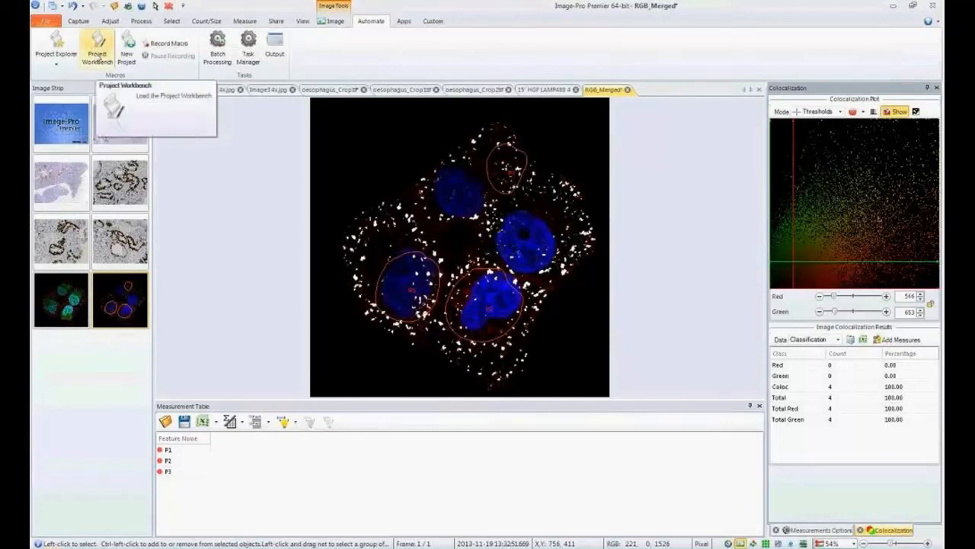
left_click(217, 47)
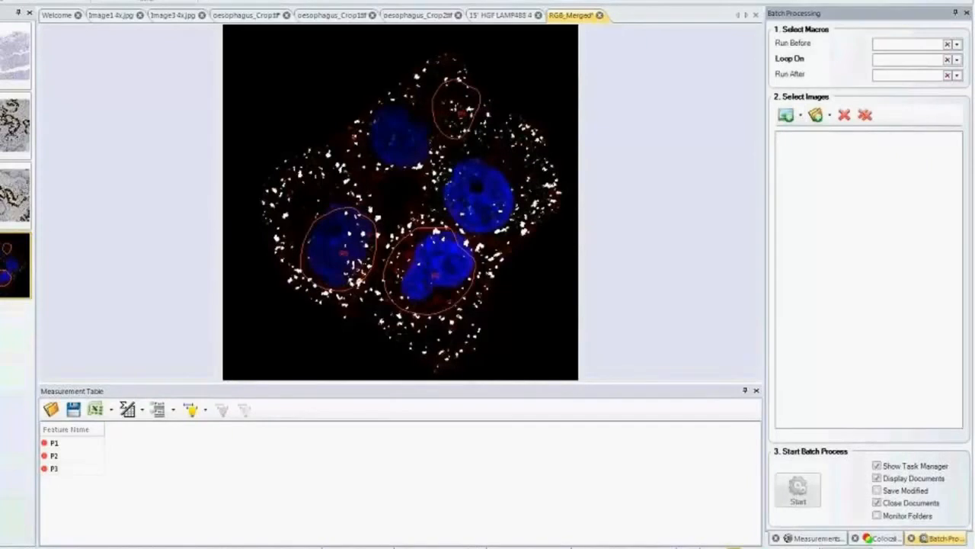
left_click(957, 45)
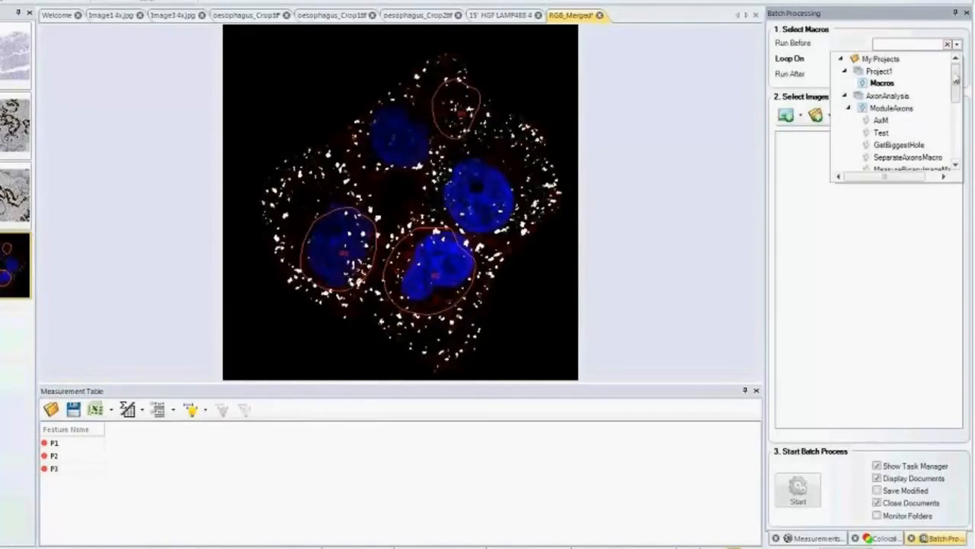
left_click_drag(957, 82, 956, 138)
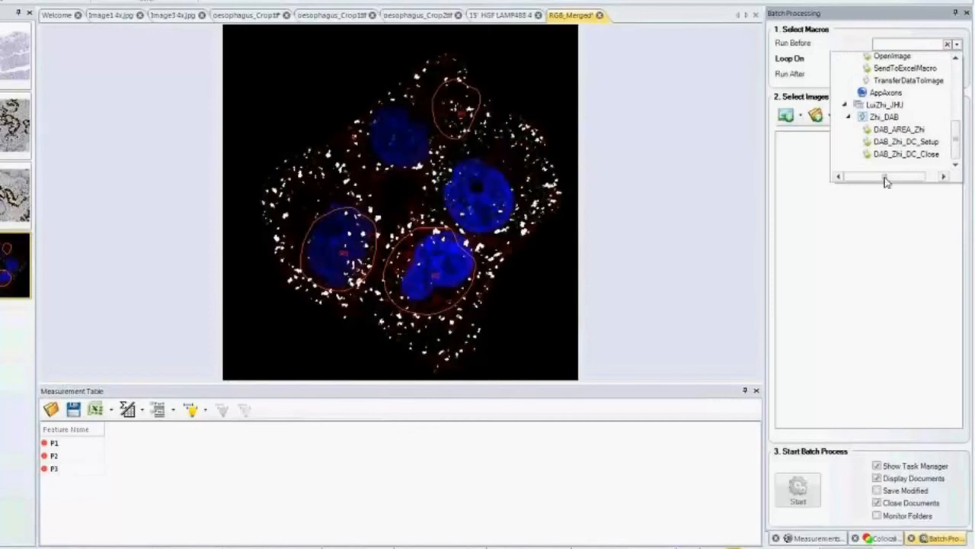
left_click(936, 143)
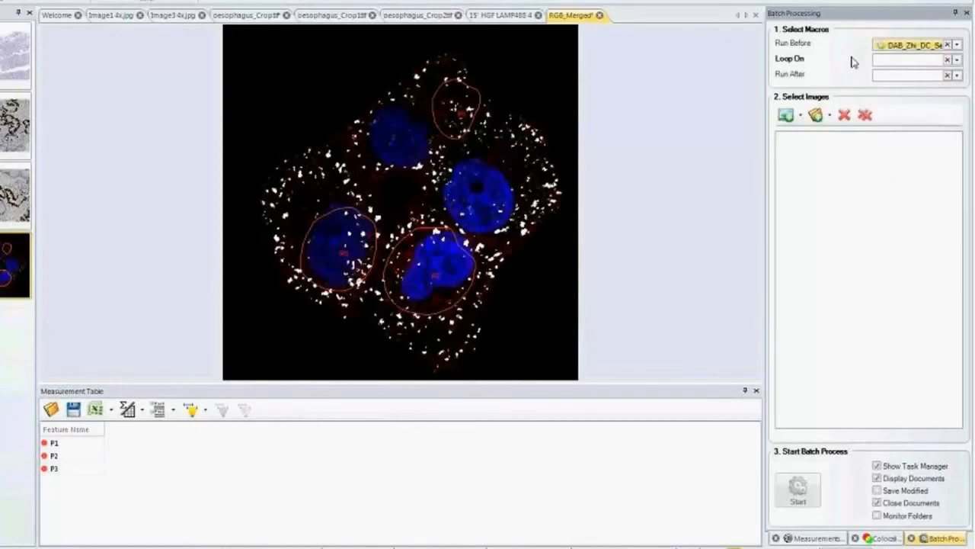
Assign the DAB area macro to loop on the images and the DAB DC close macro to run after the batch.
left_click(956, 61)
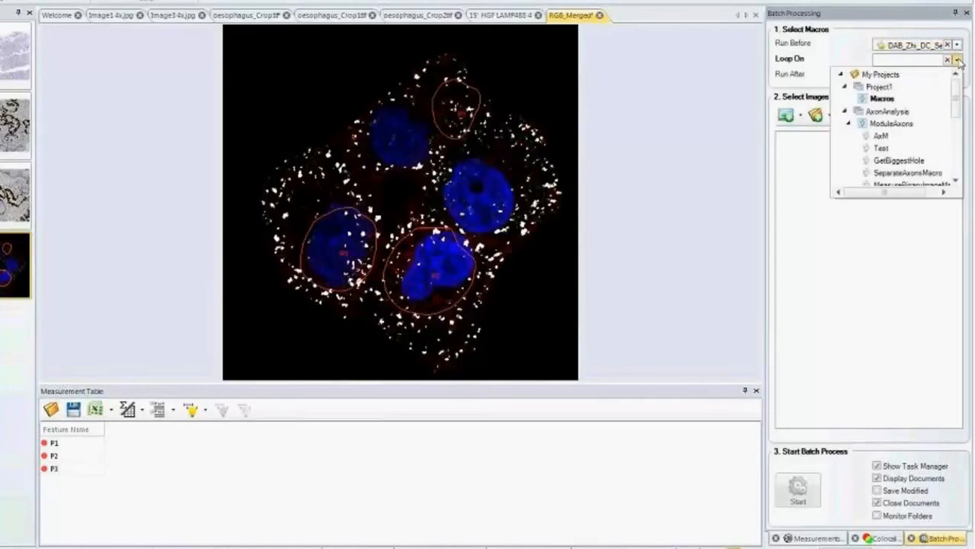
left_click_drag(957, 109, 957, 170)
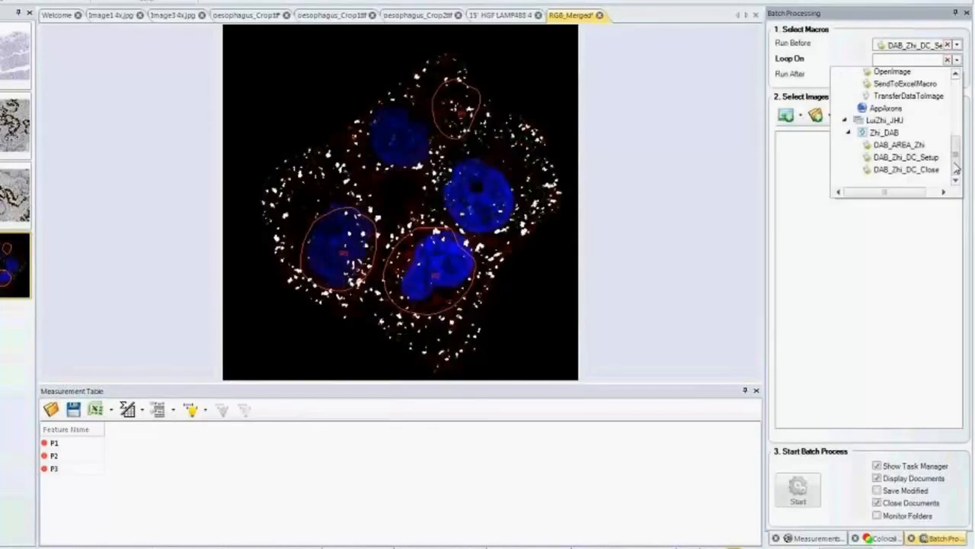
left_click(899, 144)
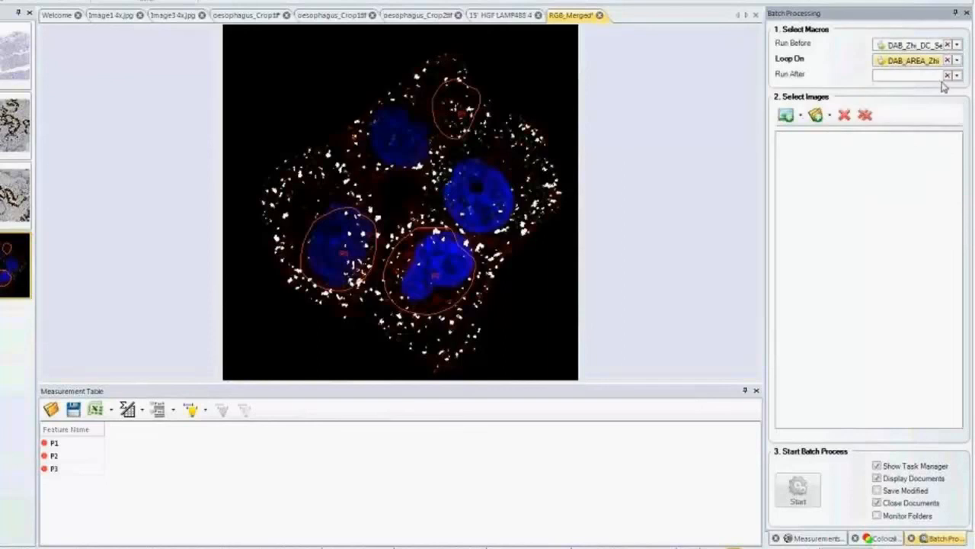
left_click(957, 75)
left_click_drag(957, 110, 957, 191)
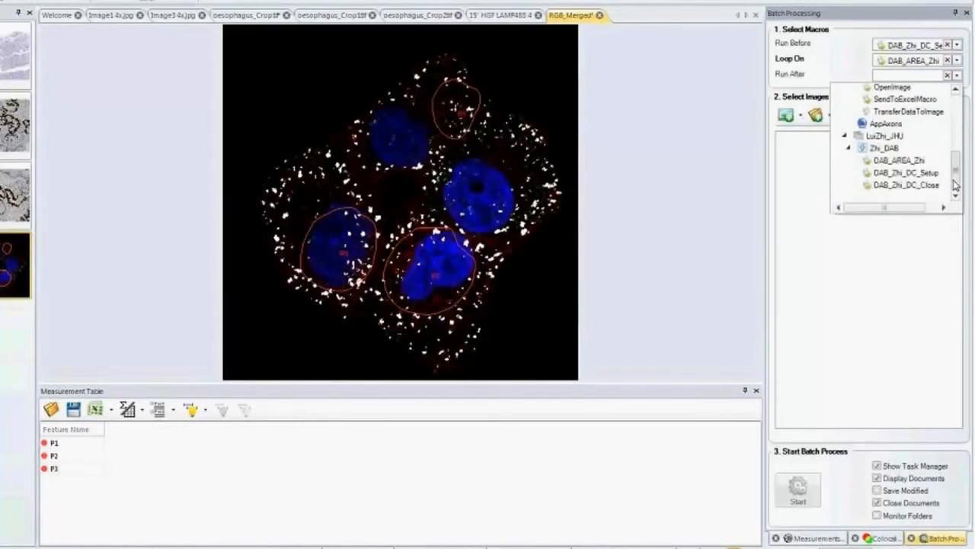
left_click(926, 191)
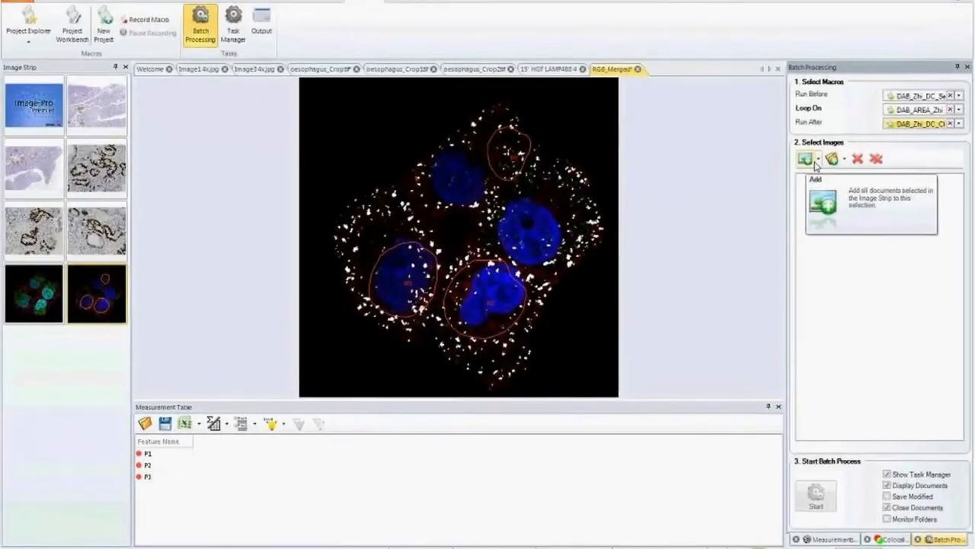
Bring up the oesophagus_Crop1 image and add the JHU customer's folder from End User Data to the batch's image selection.
left_click(35, 239)
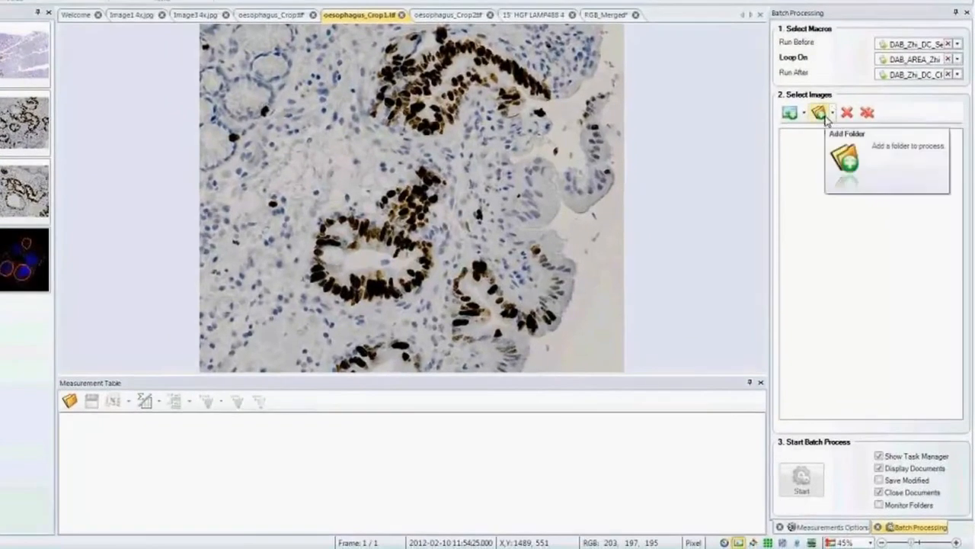
left_click(821, 114)
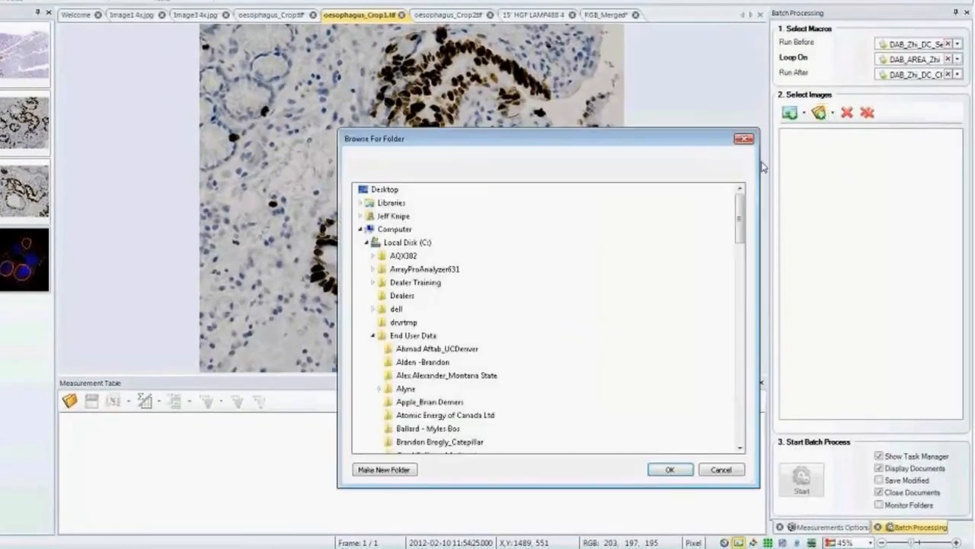
left_click_drag(740, 233, 747, 313)
left_click(416, 255)
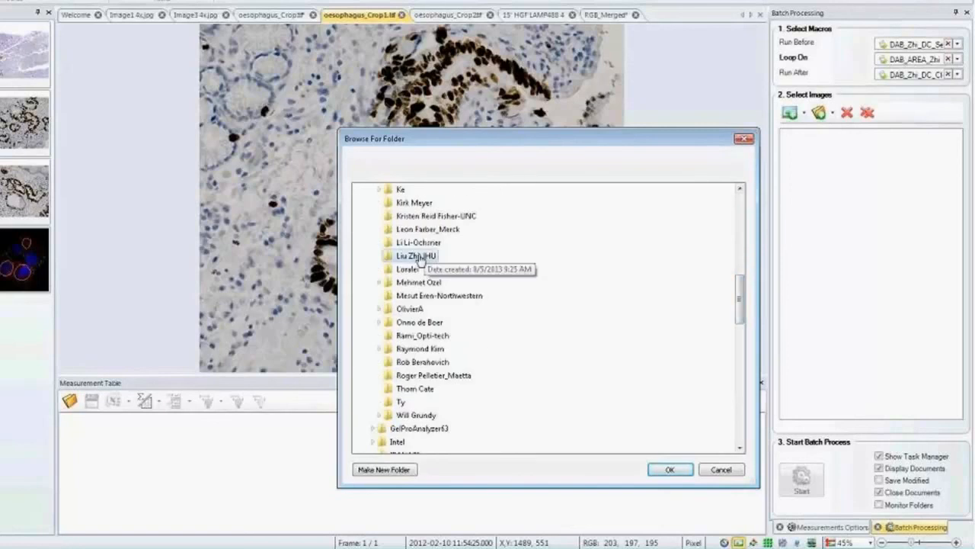
left_click(668, 468)
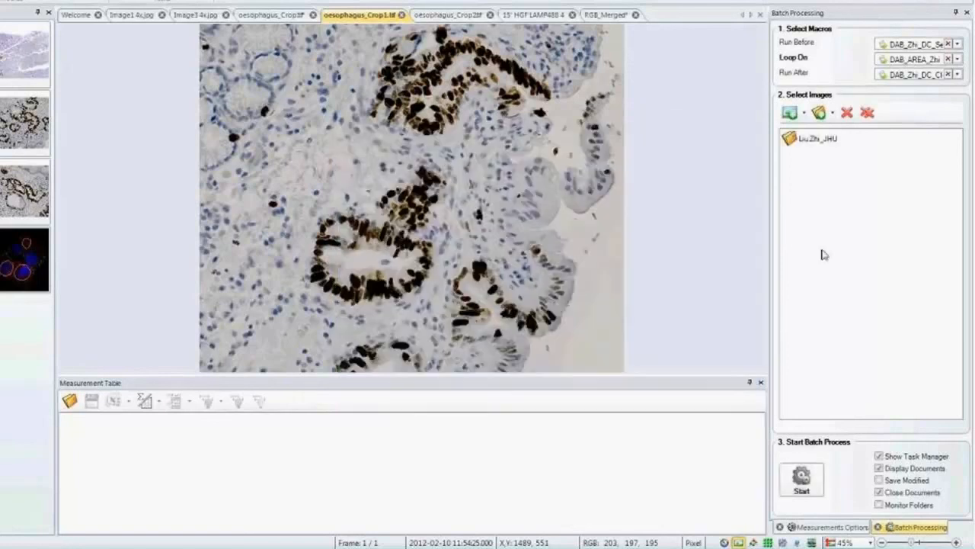